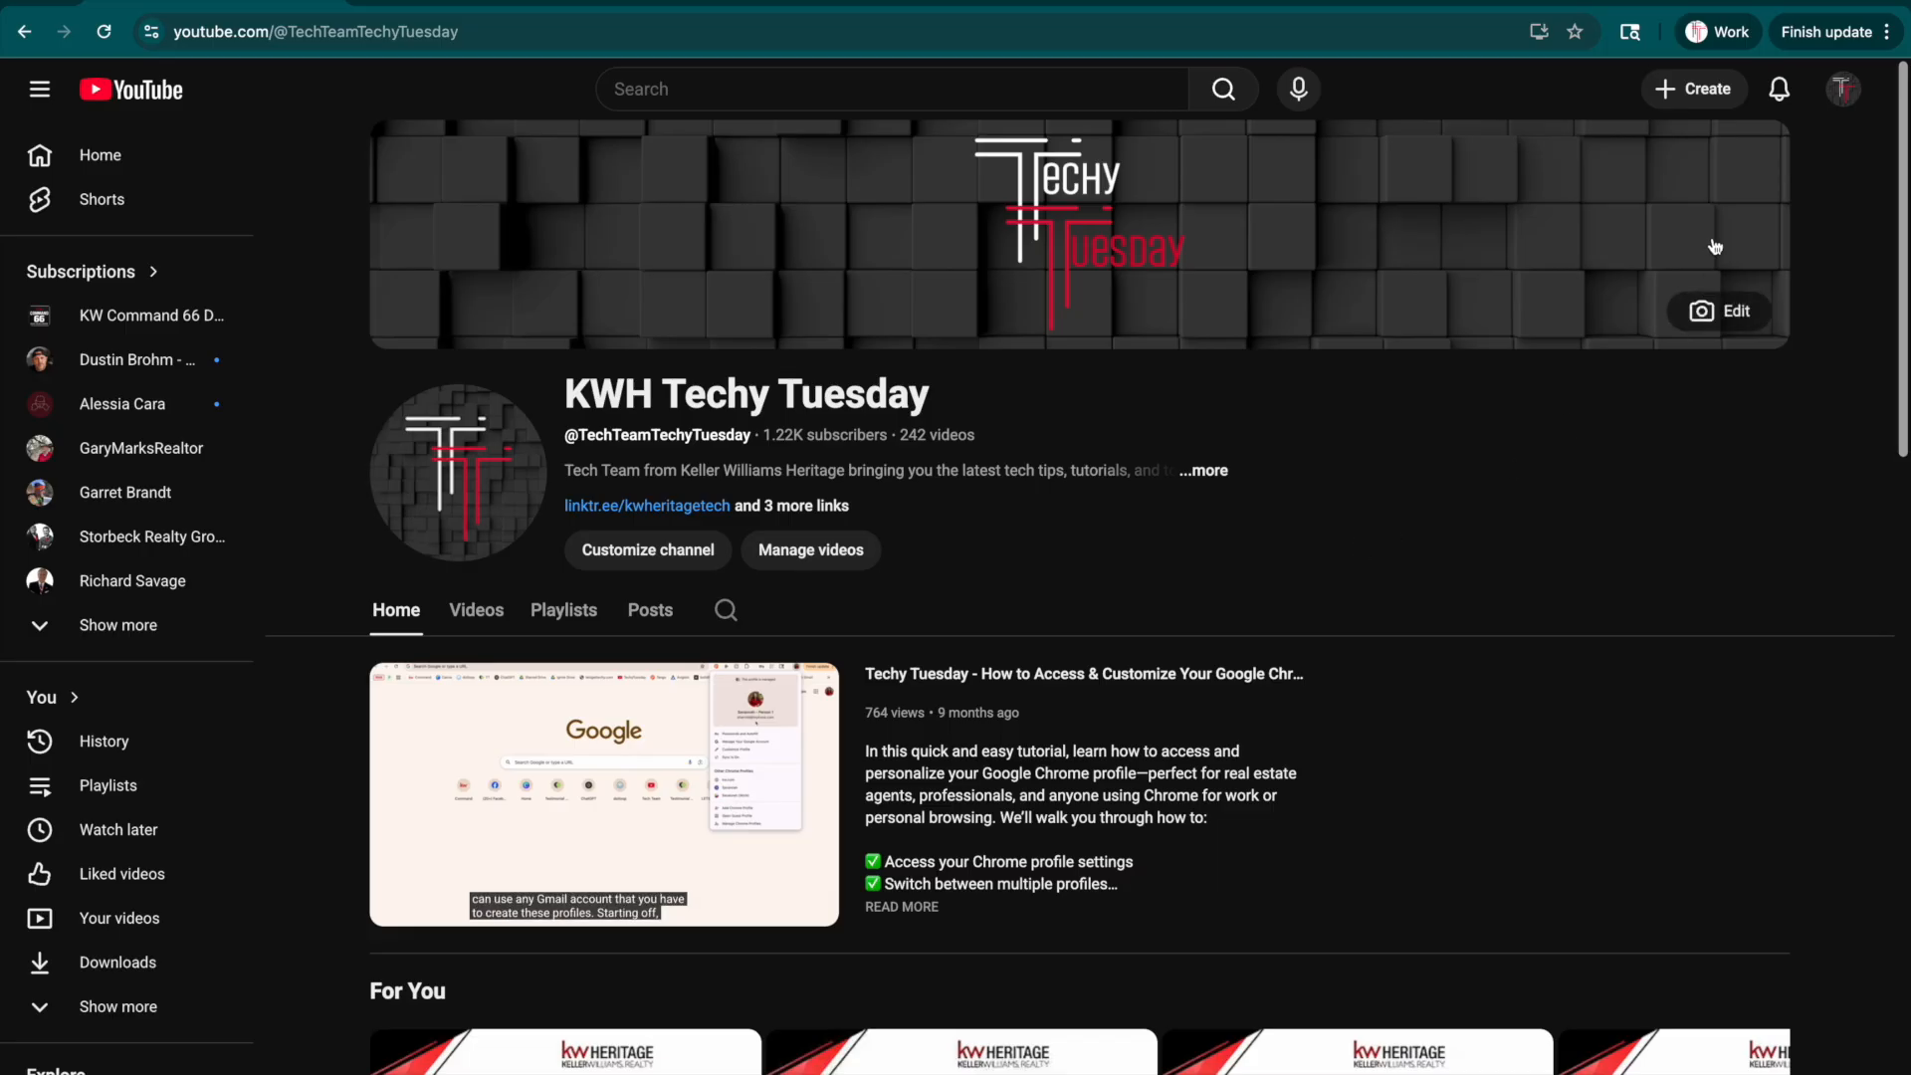
# Step: Upload the video file Create Youtube Channel.mp4 to the channel and go through its title and description fields
pyautogui.click(1693, 95)
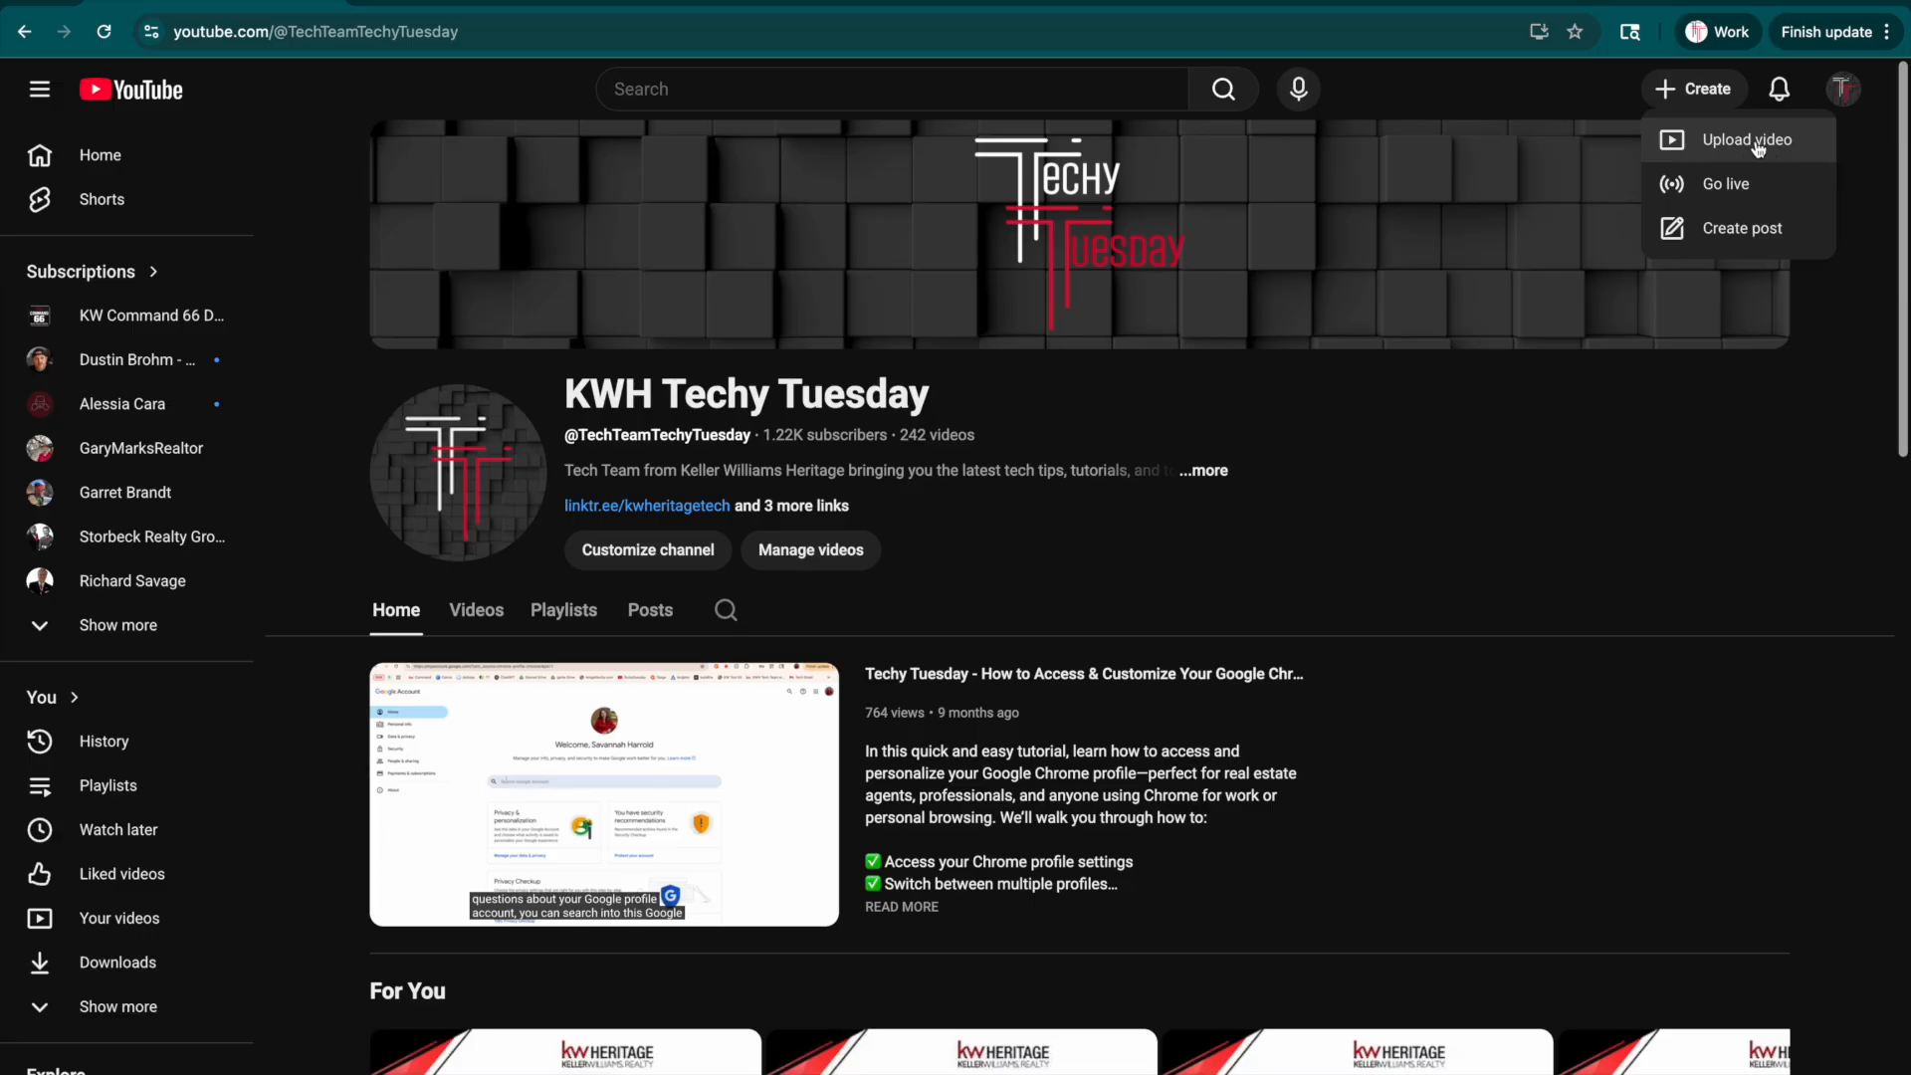
pyautogui.click(1800, 149)
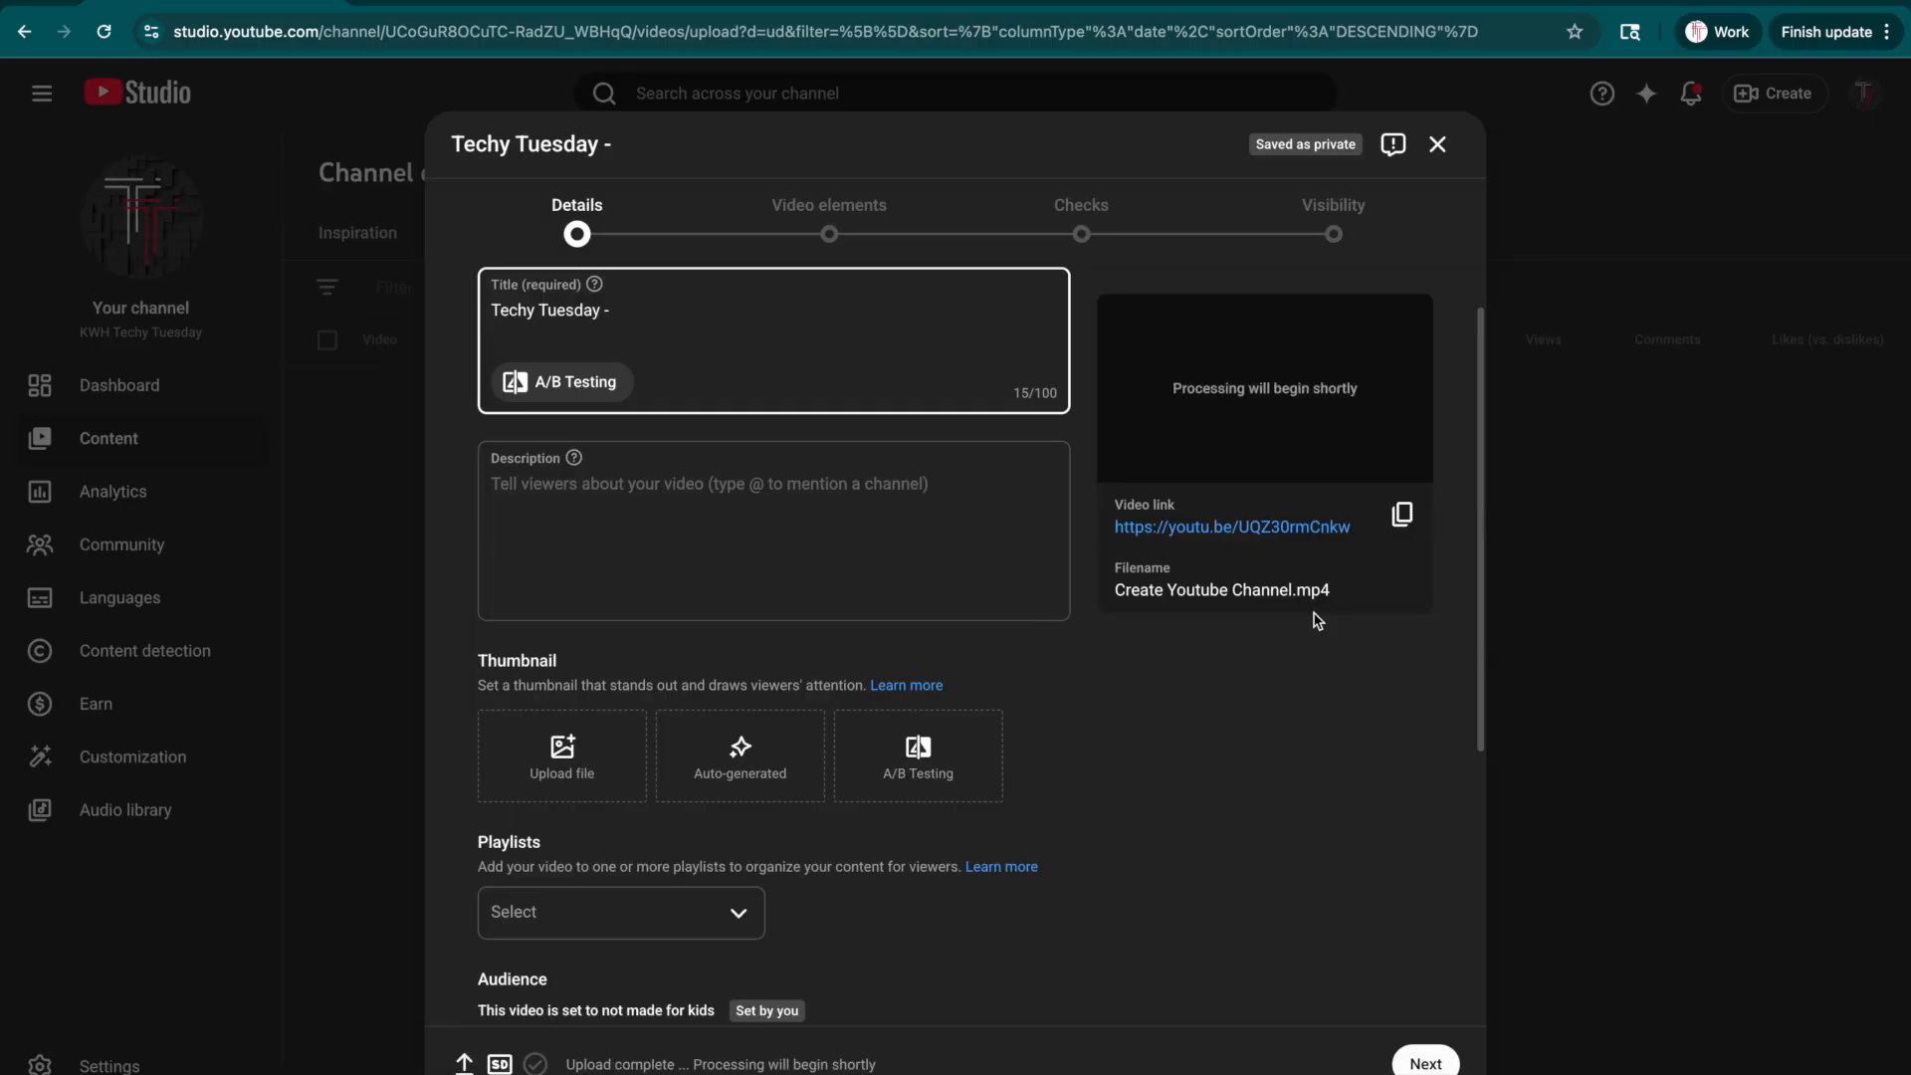
pyautogui.click(683, 307)
pyautogui.click(601, 503)
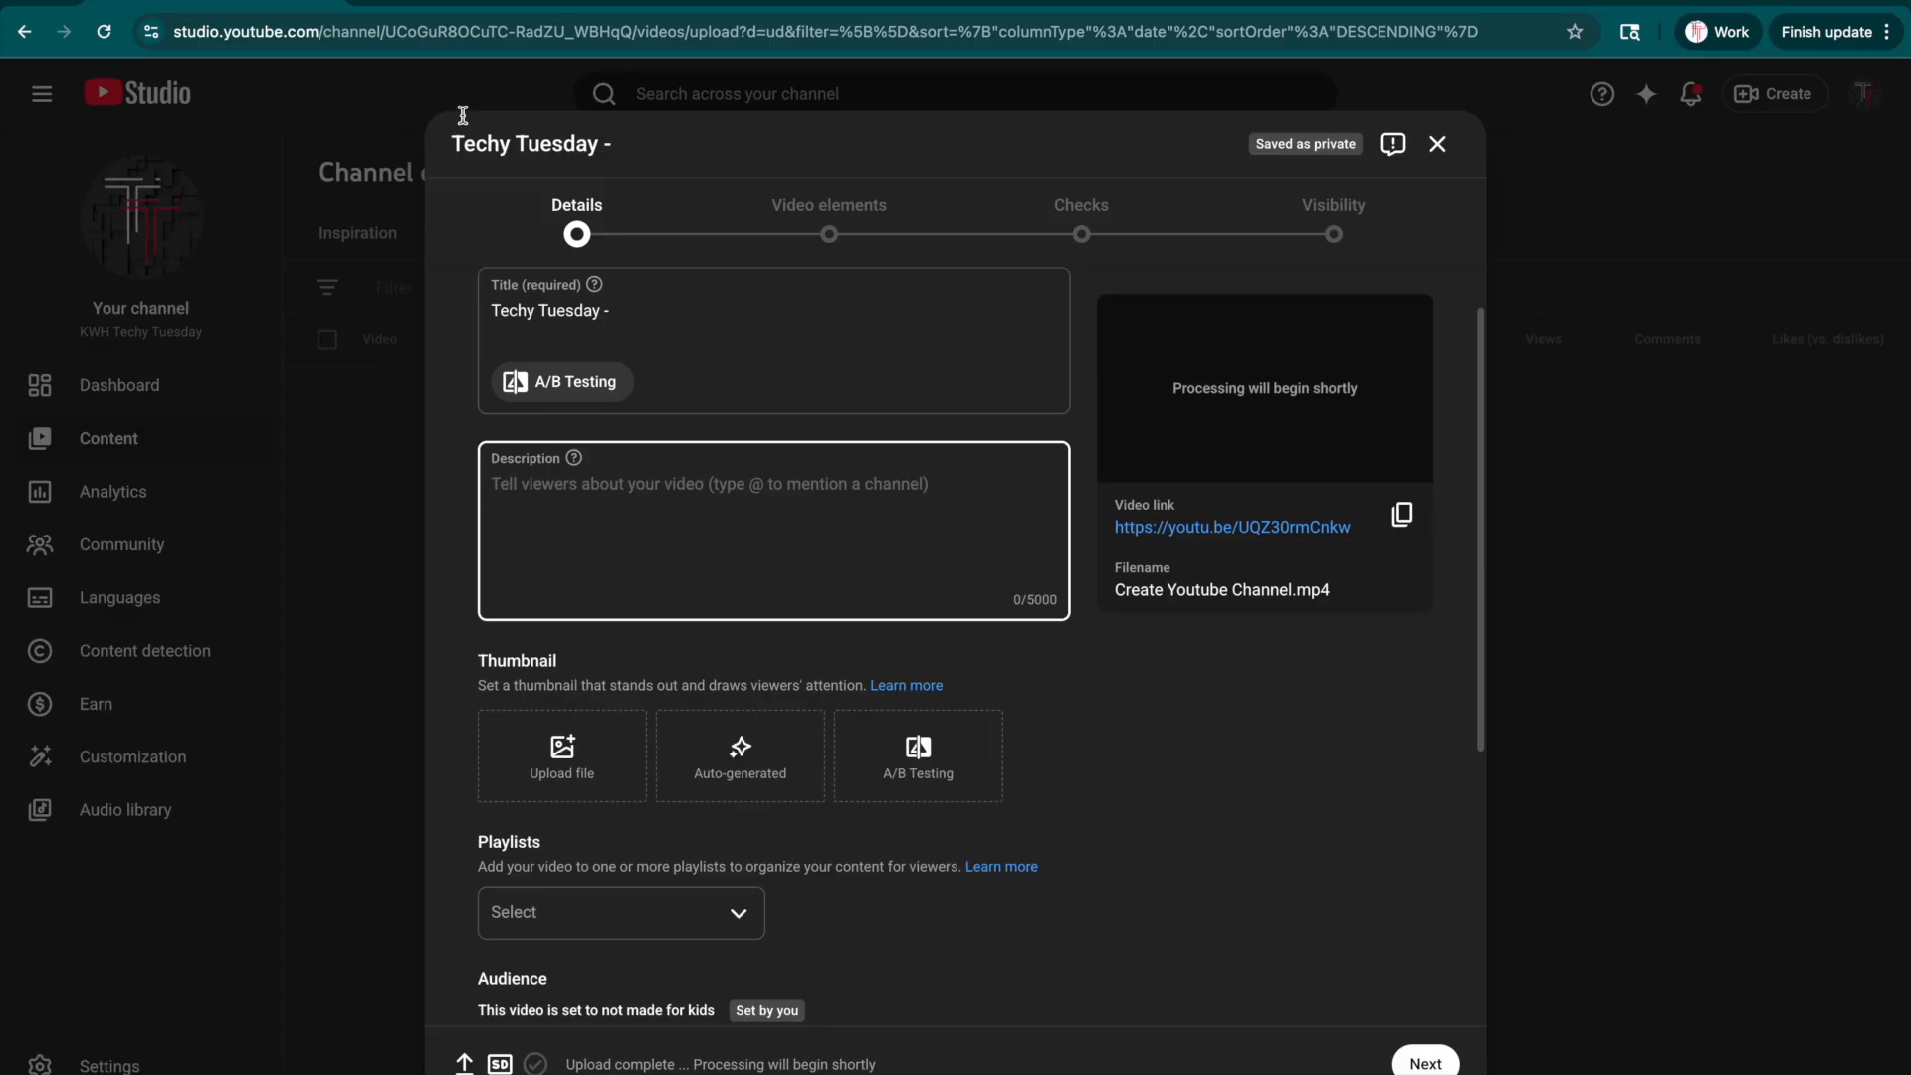
# Step: Open the channel's published video on Canva AI Photo Editing Features and read its full description as an example
pyautogui.click(431, 4)
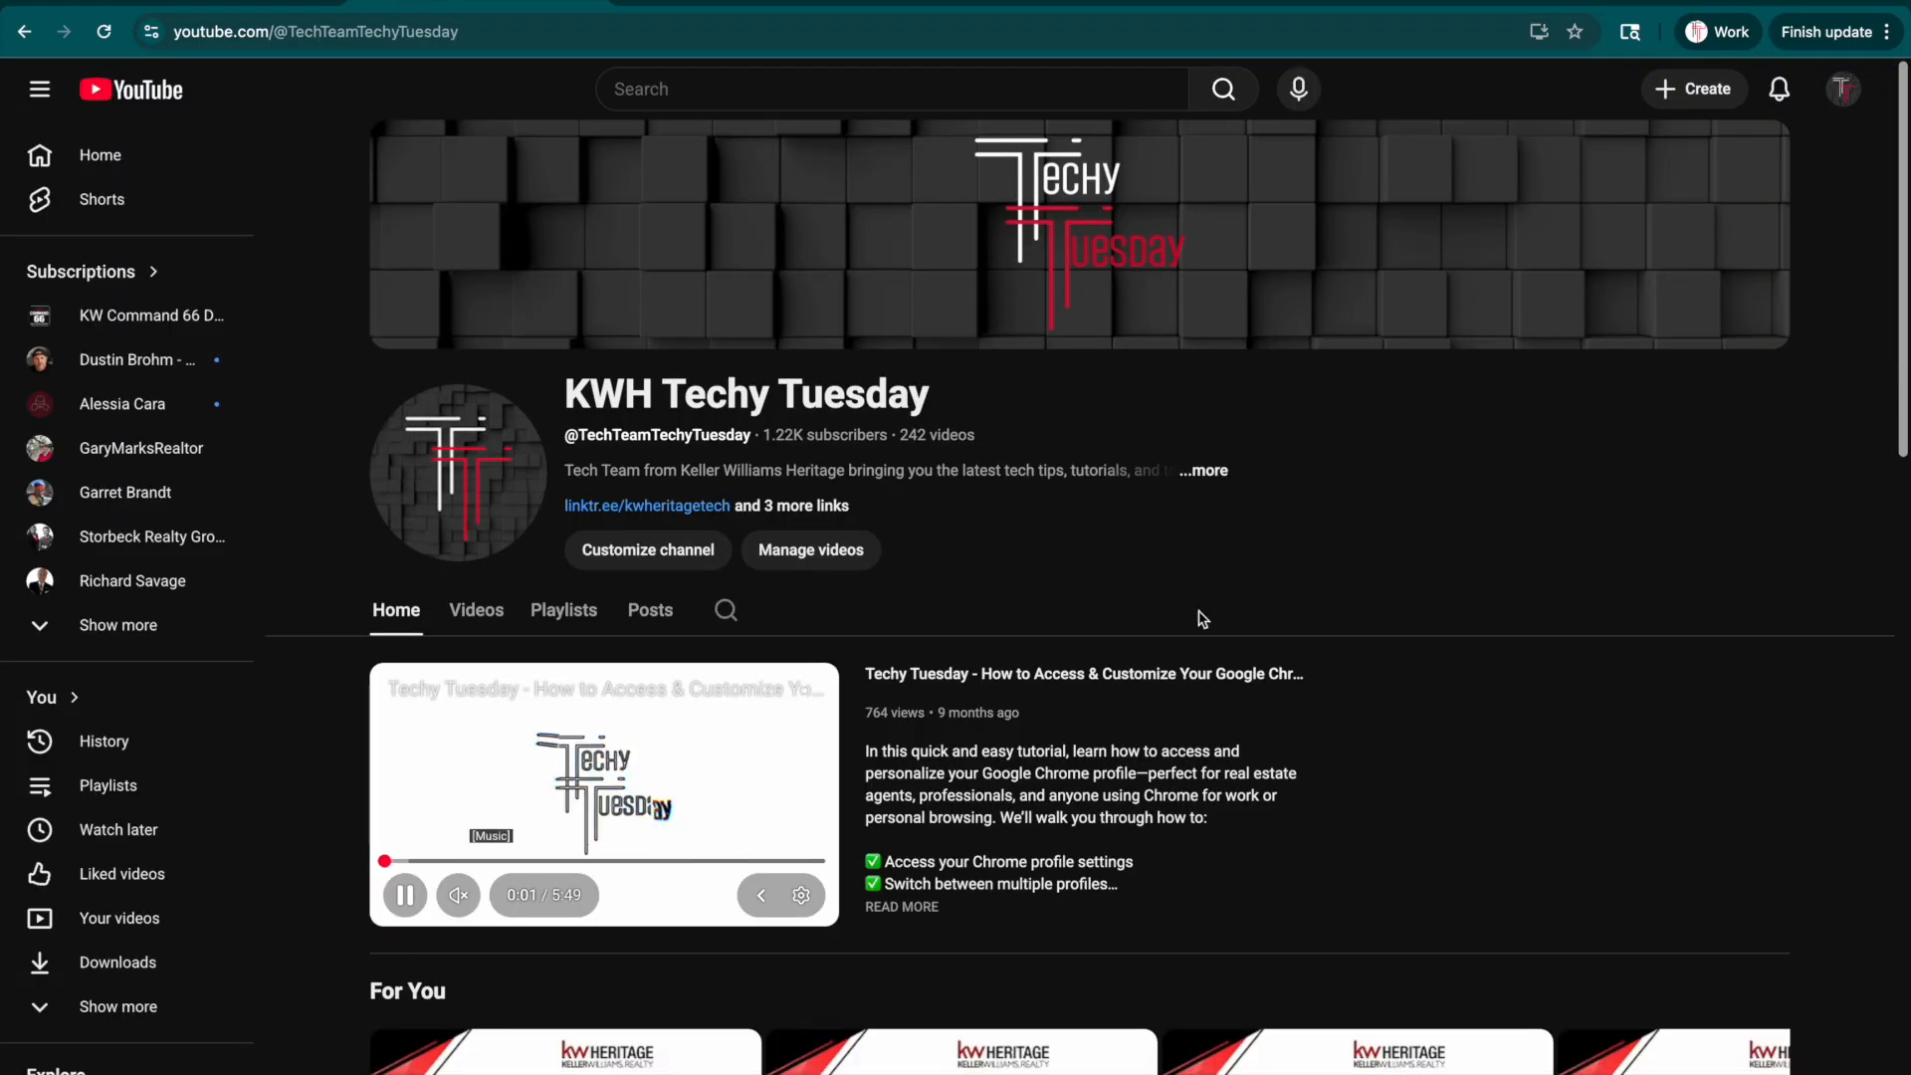
pyautogui.scroll(-3, 1203, 618)
pyautogui.scroll(-1, 1202, 618)
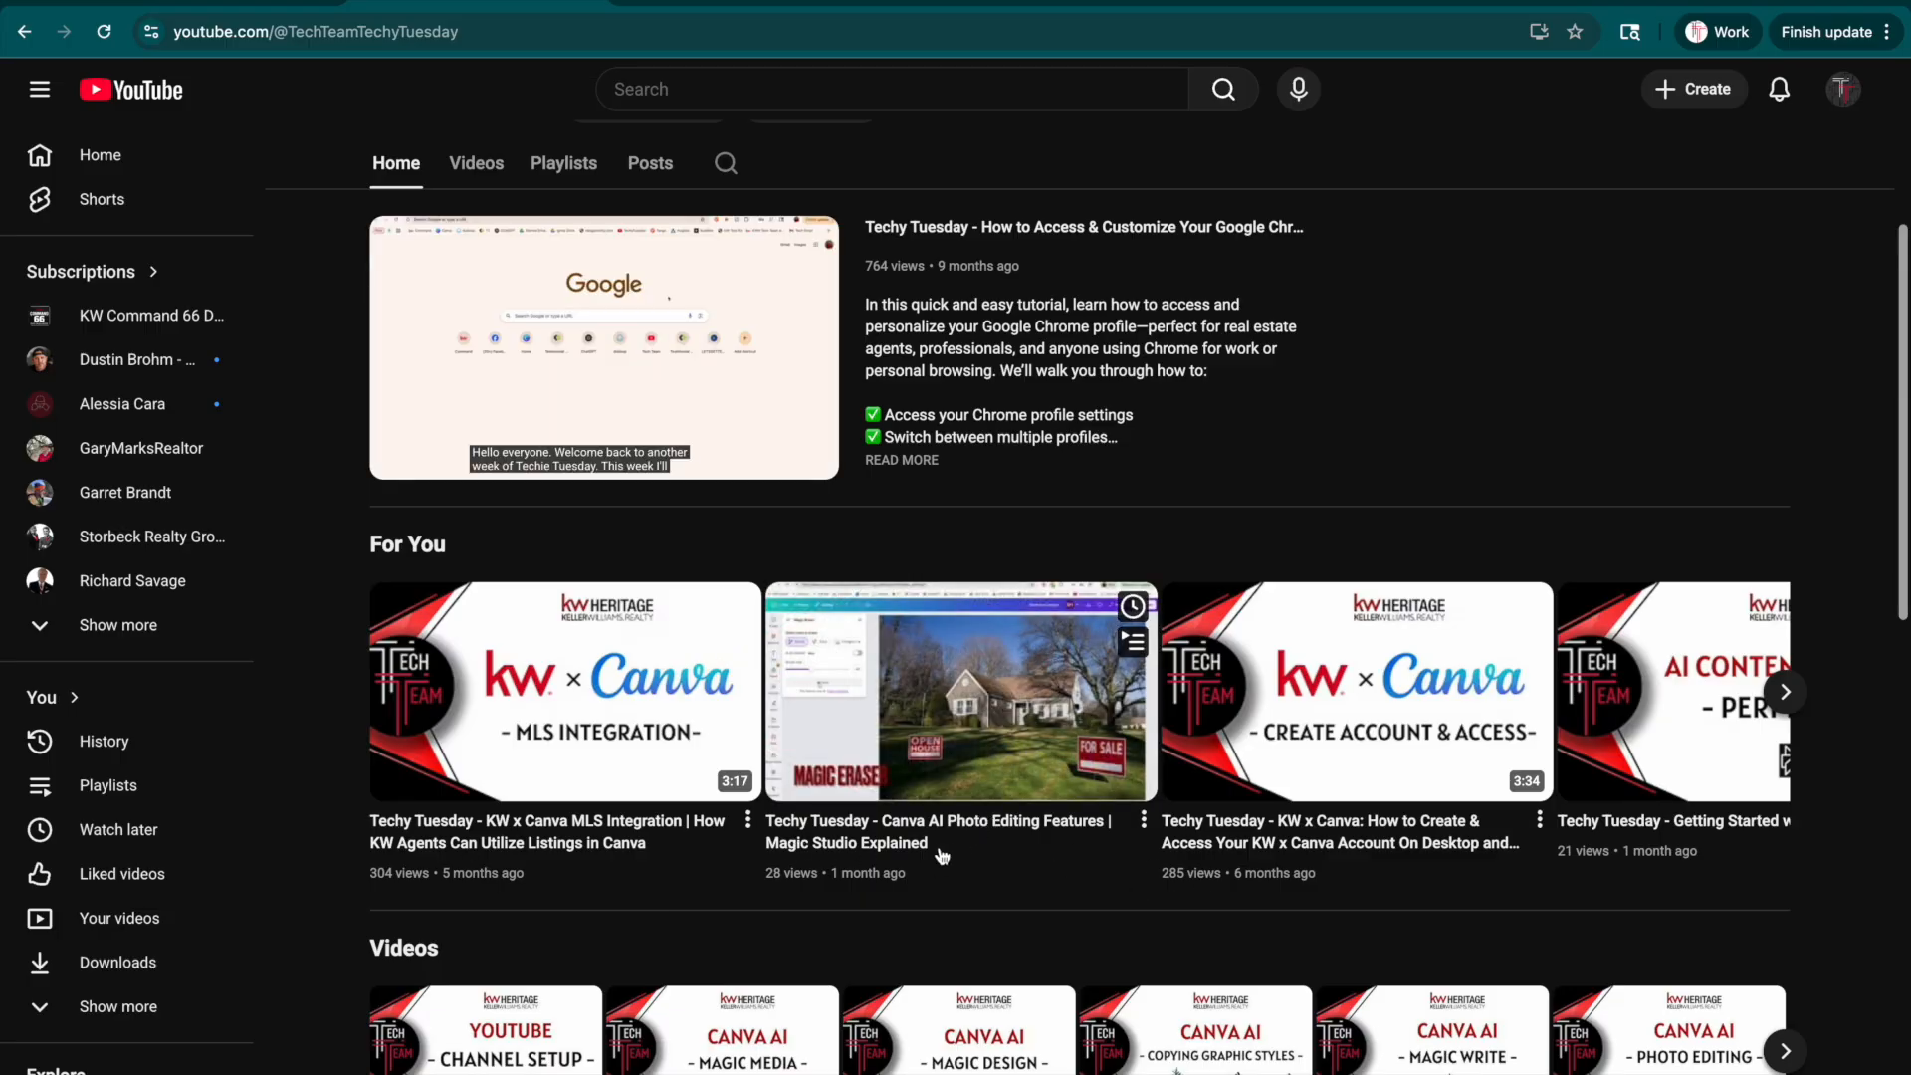
pyautogui.click(899, 844)
pyautogui.scroll(-2, 997, 685)
pyautogui.click(1201, 852)
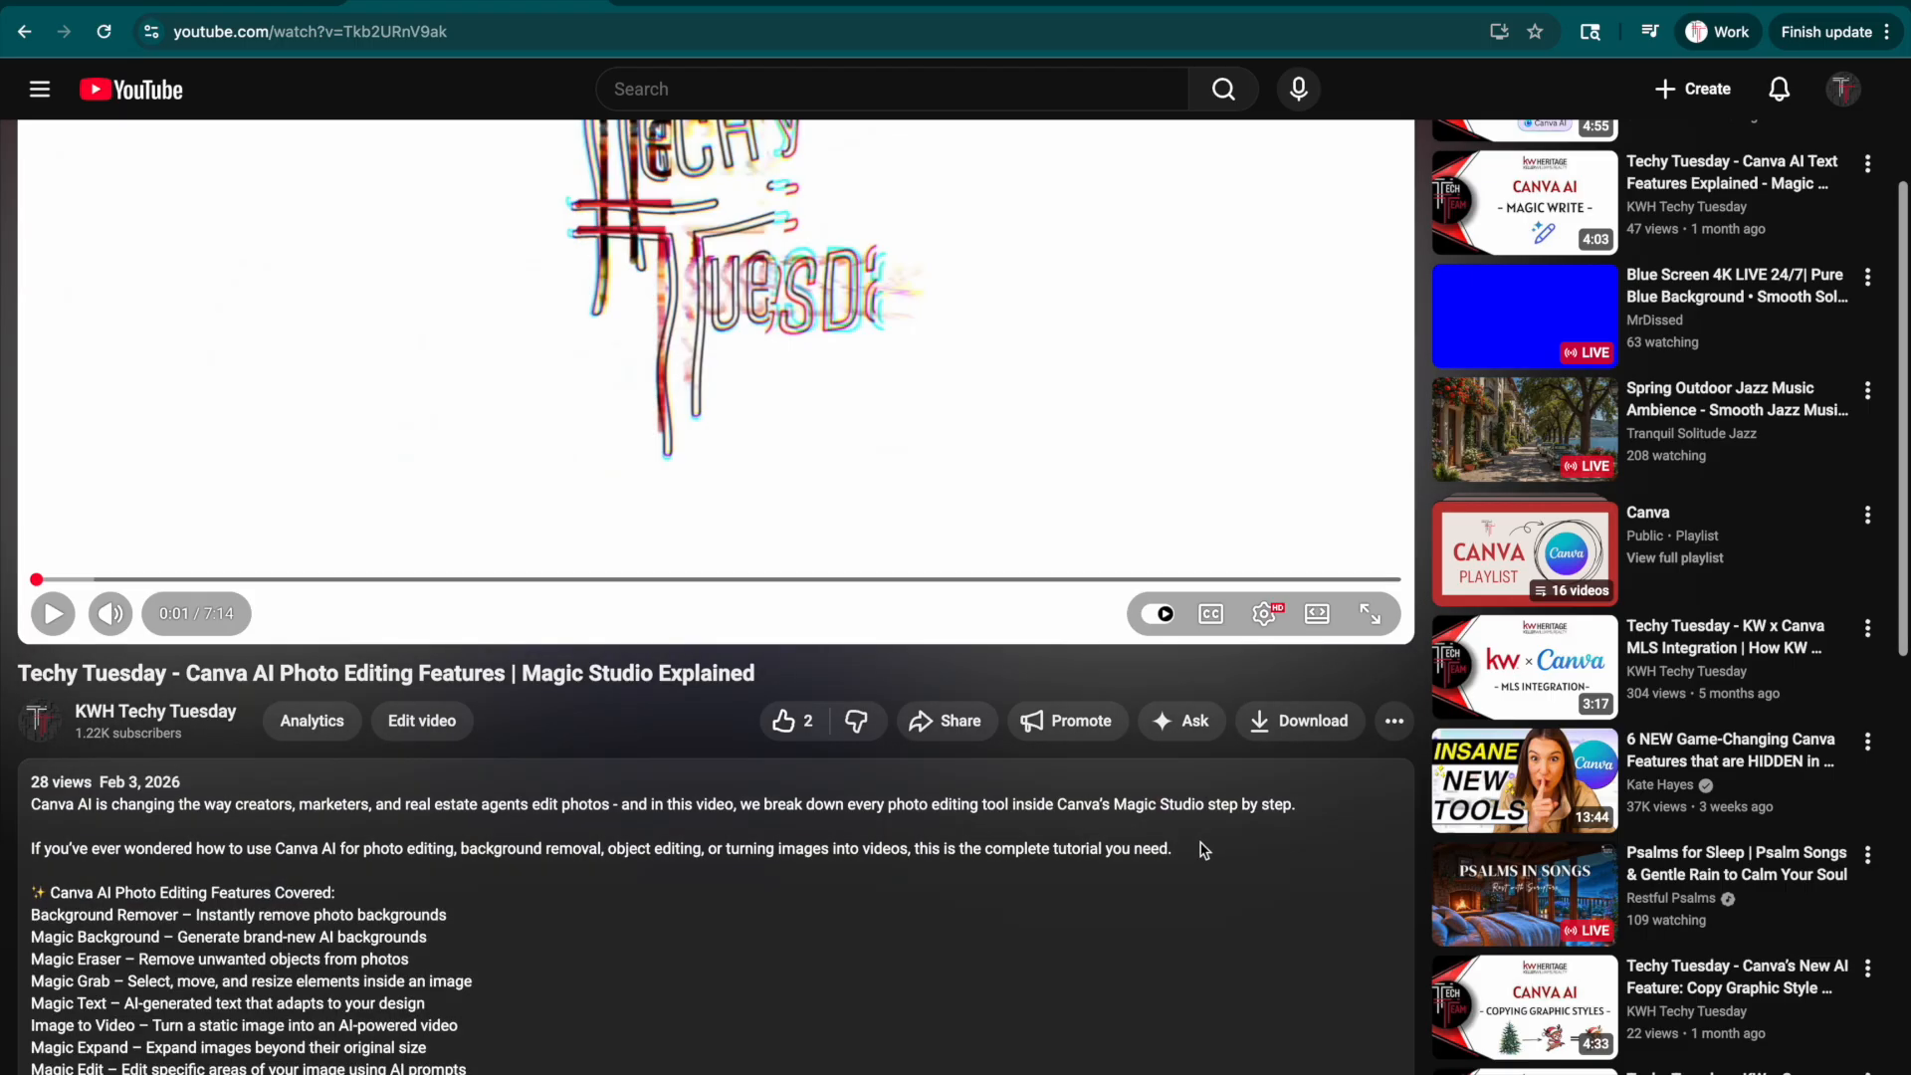
pyautogui.scroll(-2, 883, 882)
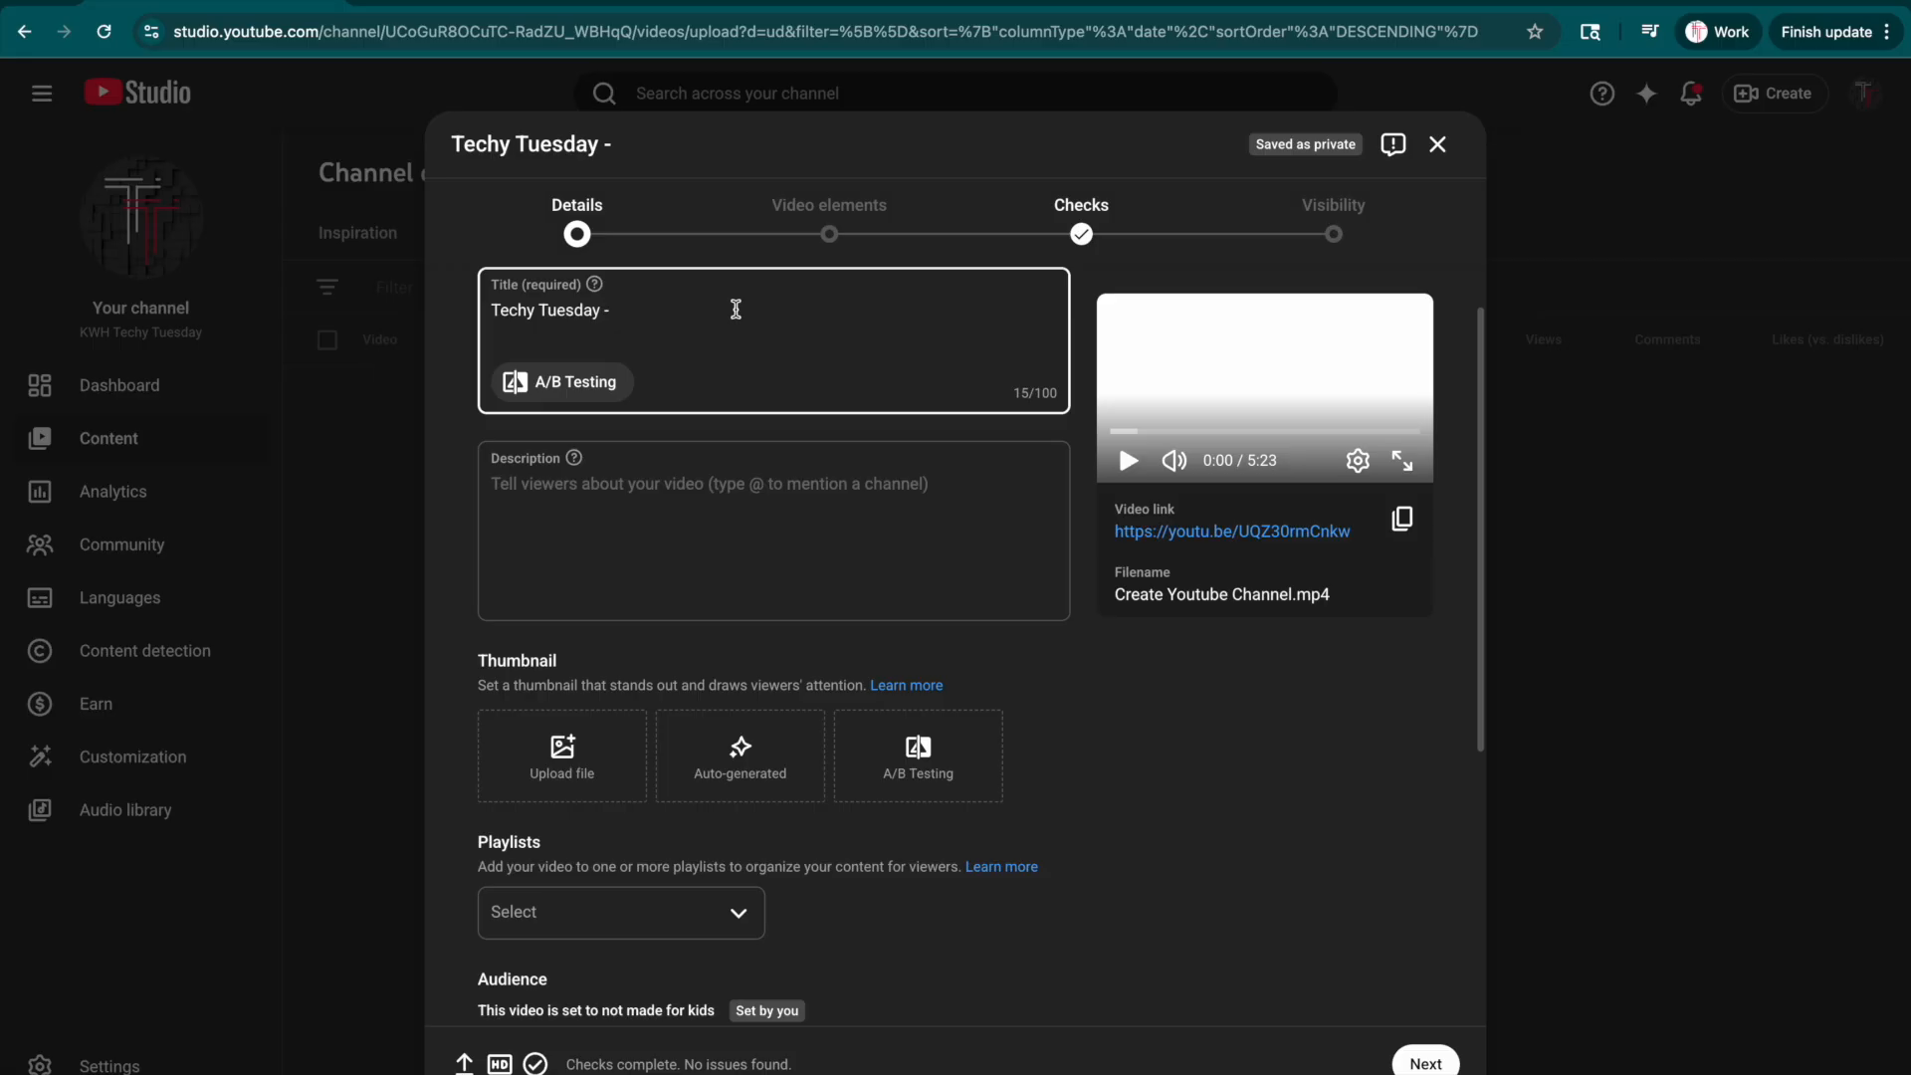
# Step: Review the new video's upload details and examine the custom thumbnails of the videos on the channel's home page
pyautogui.scroll(1, 735, 309)
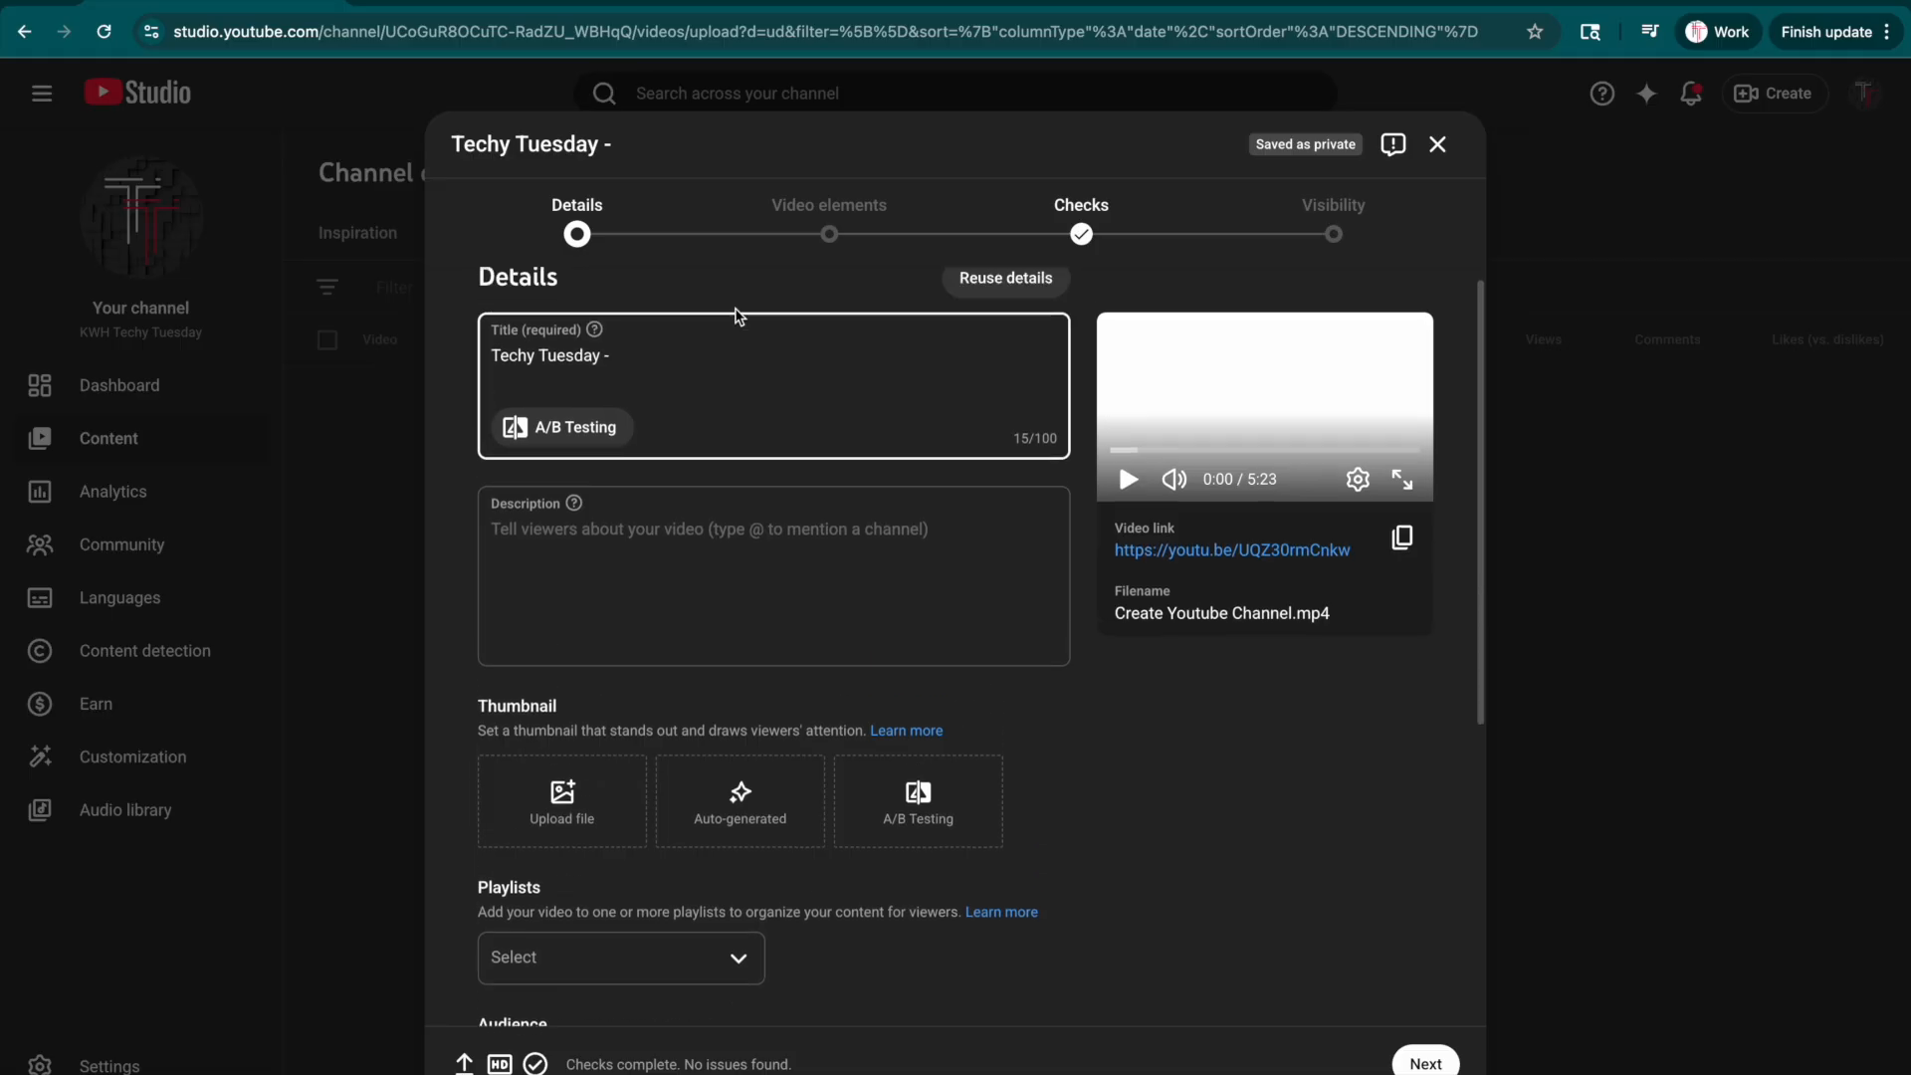
pyautogui.scroll(-2, 736, 308)
pyautogui.scroll(-3, 736, 511)
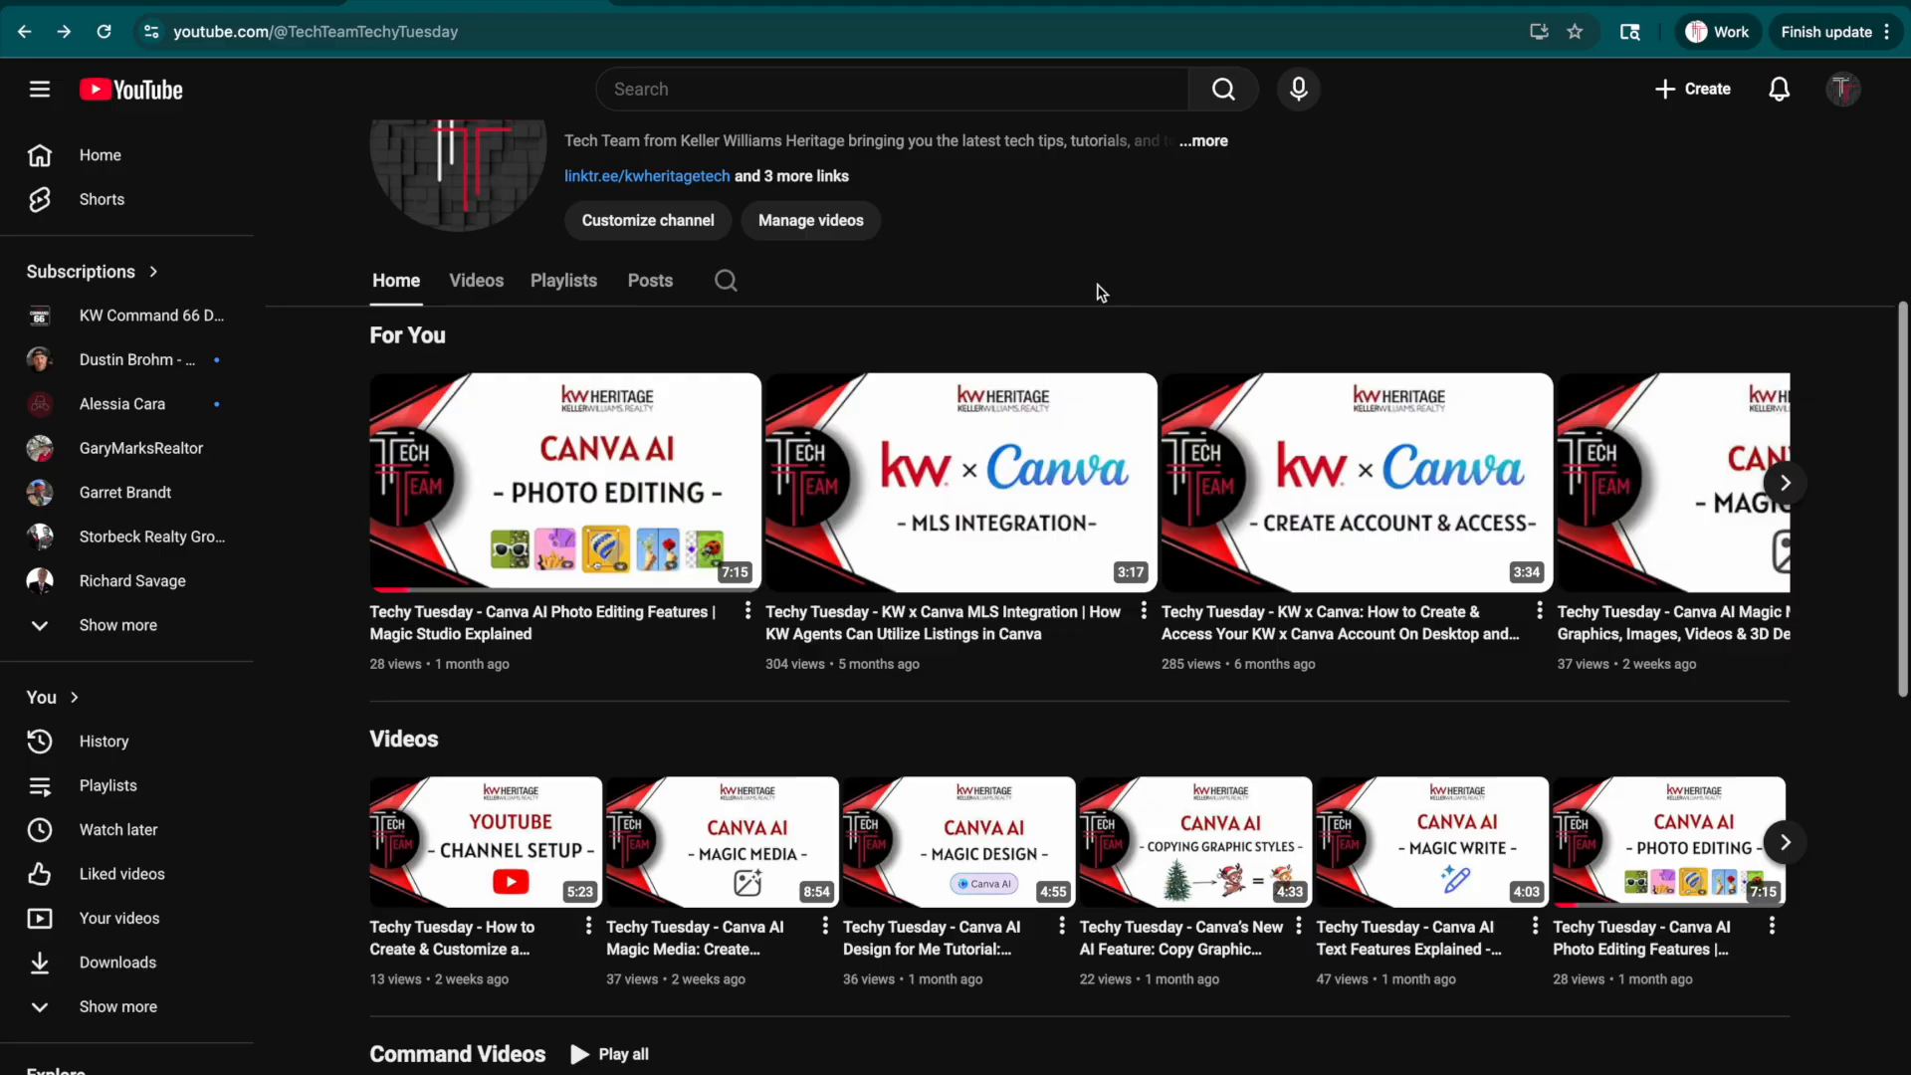
pyautogui.scroll(-4, 972, 677)
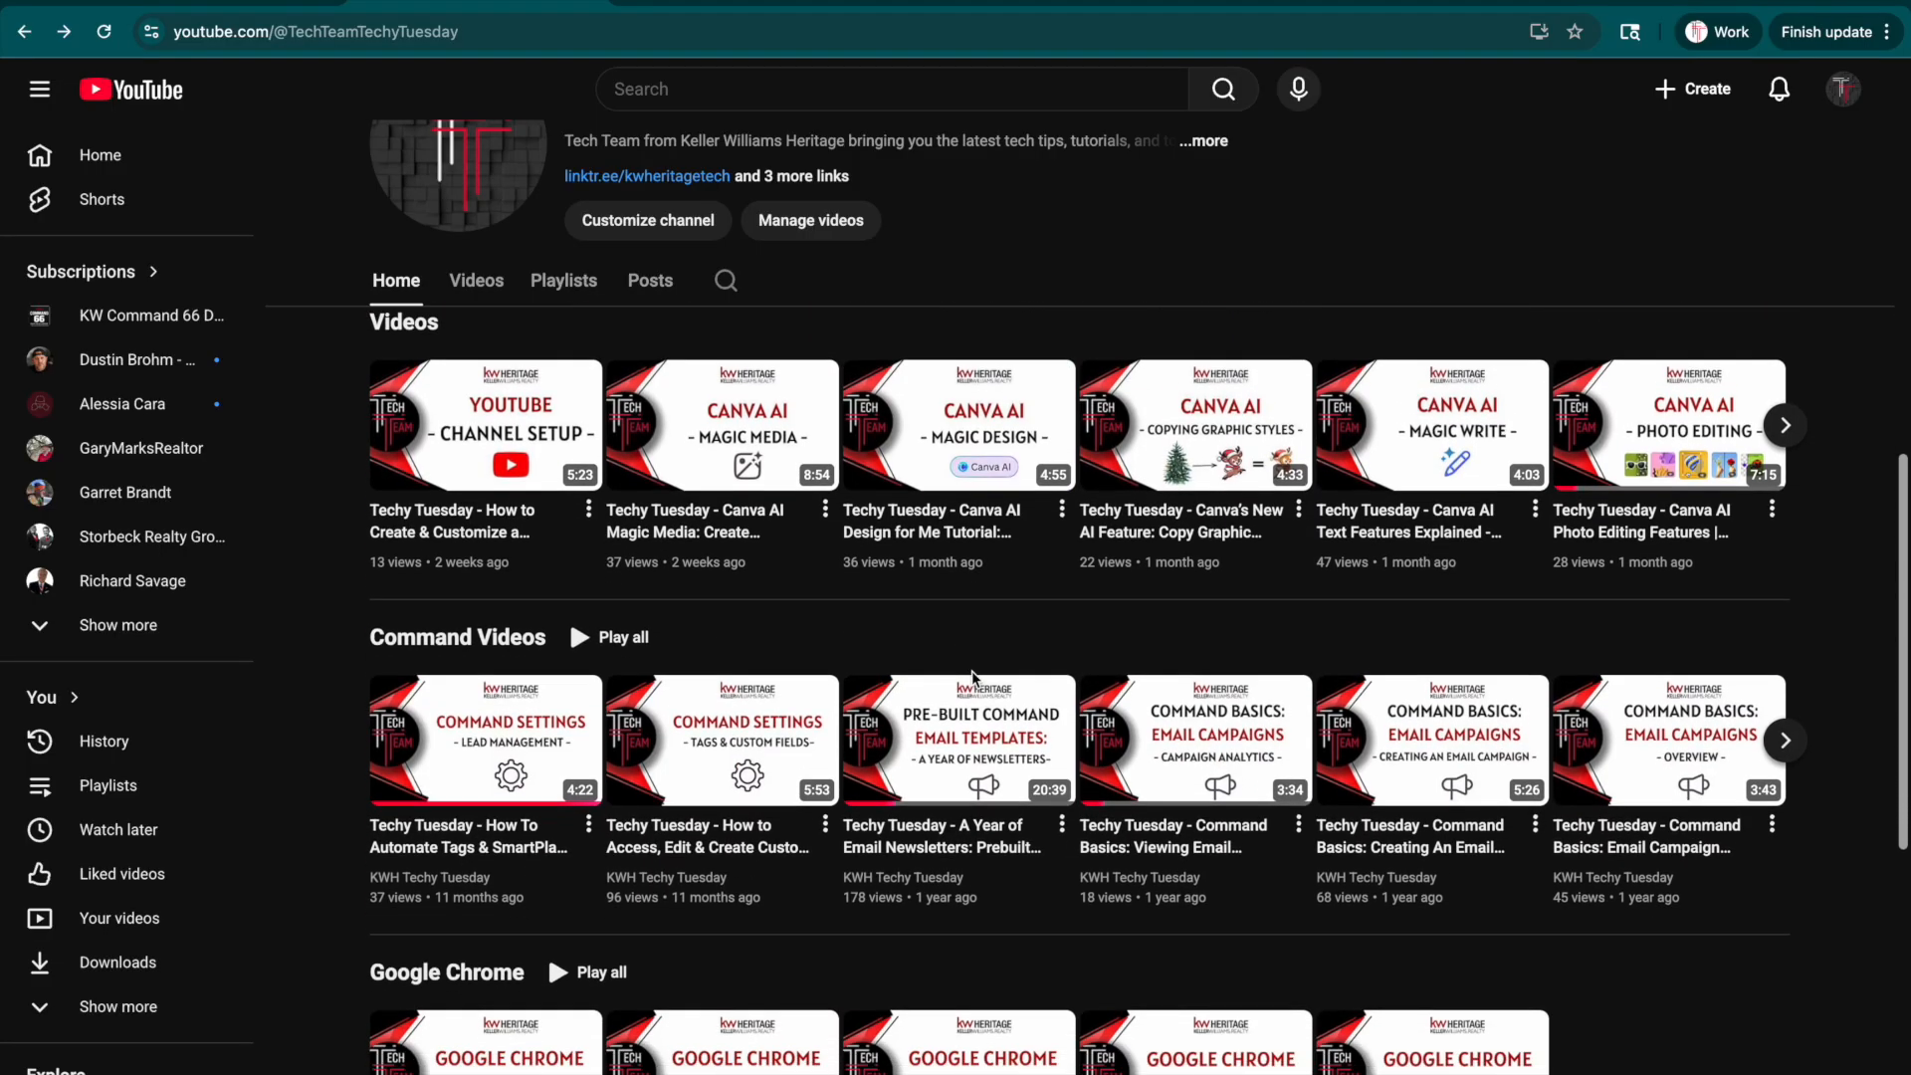
pyautogui.scroll(3, 972, 677)
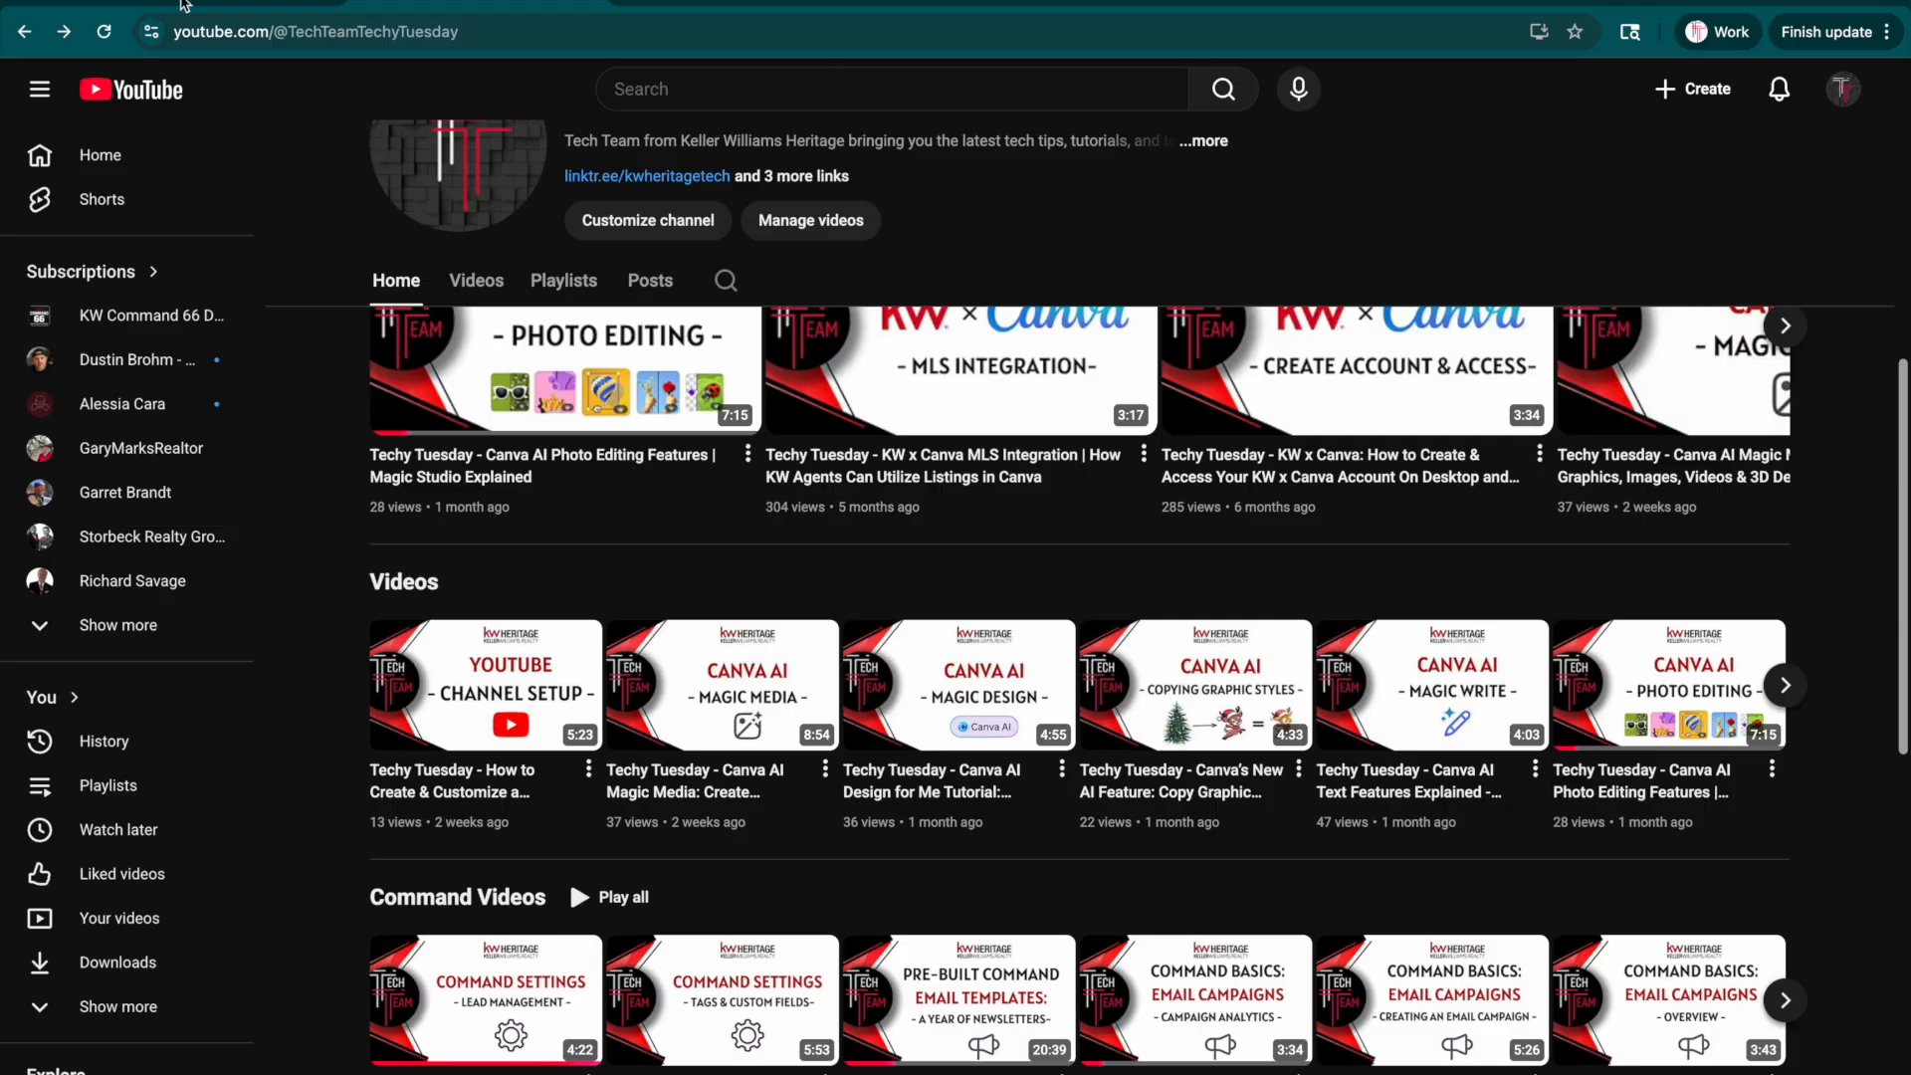
pyautogui.click(184, 2)
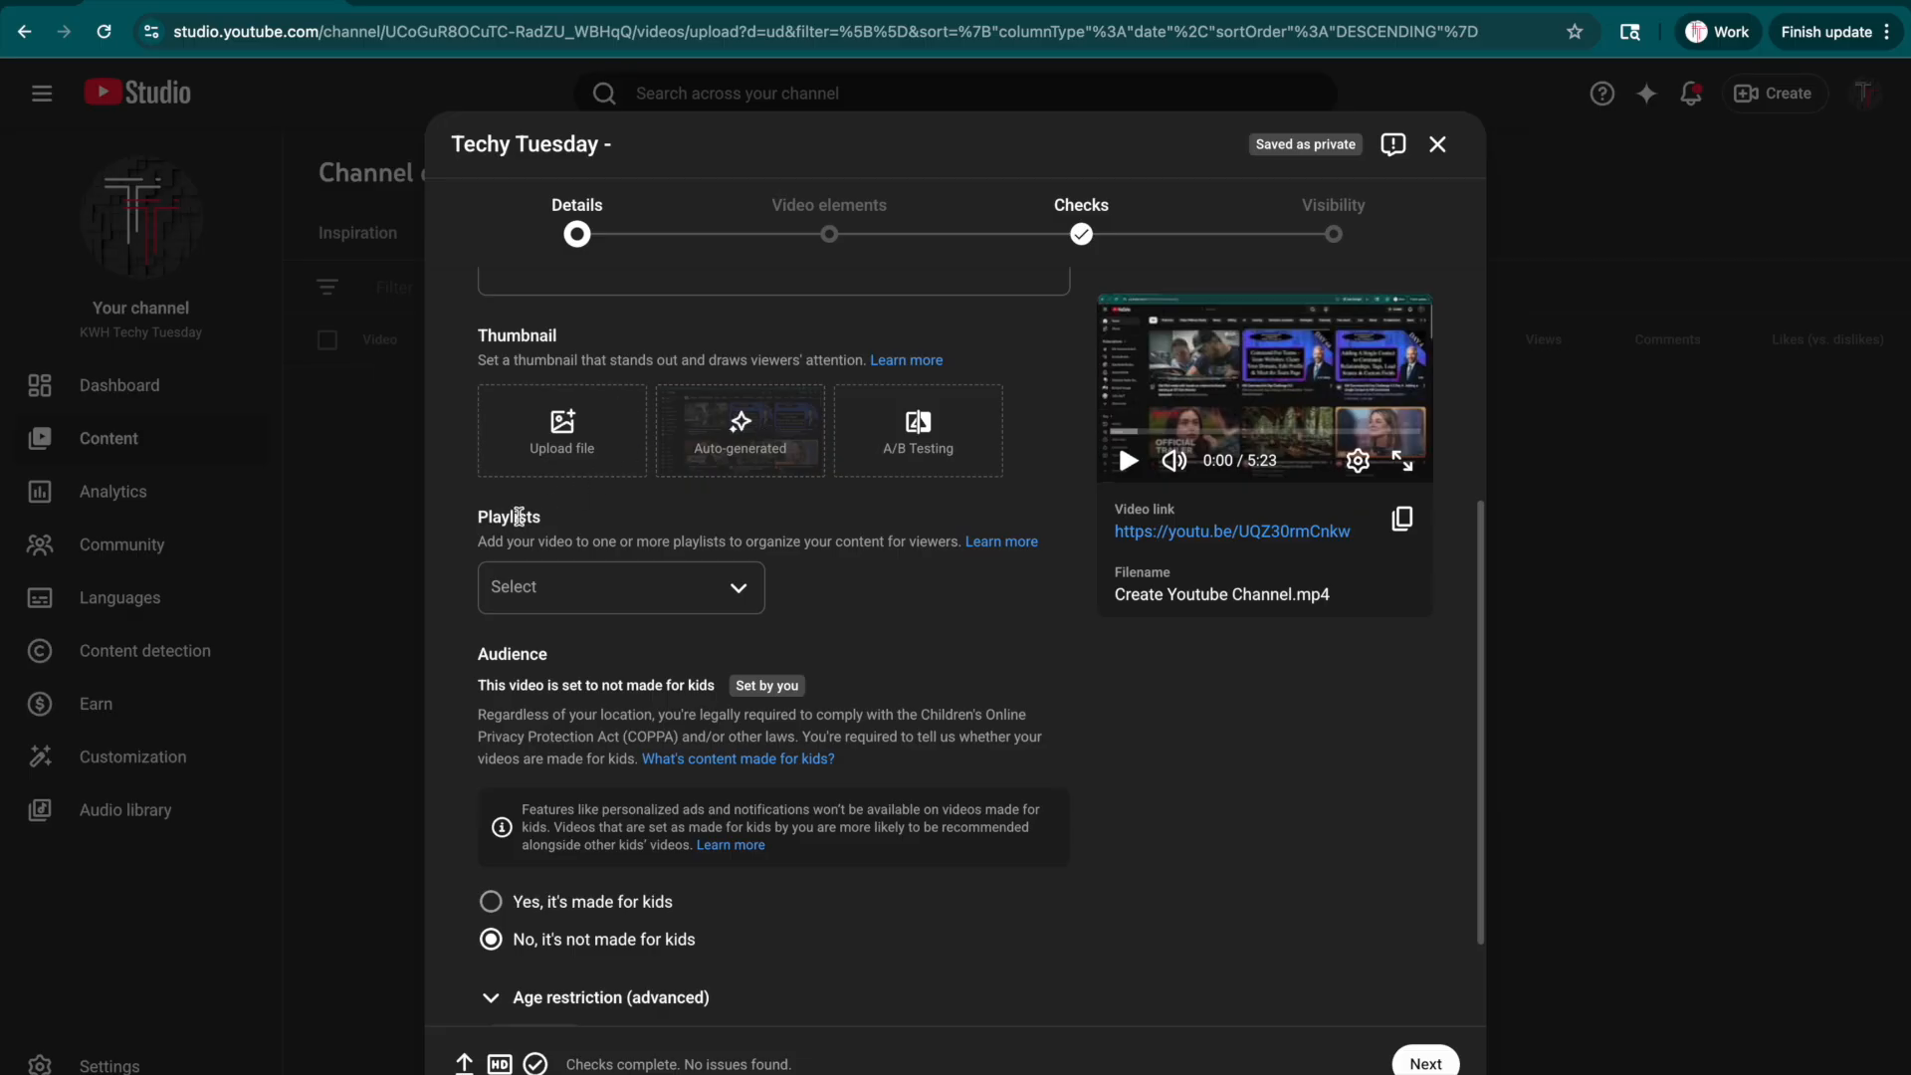
# Step: Open the channel's playlists page and examine how the existing playlists are organized
pyautogui.click(442, 4)
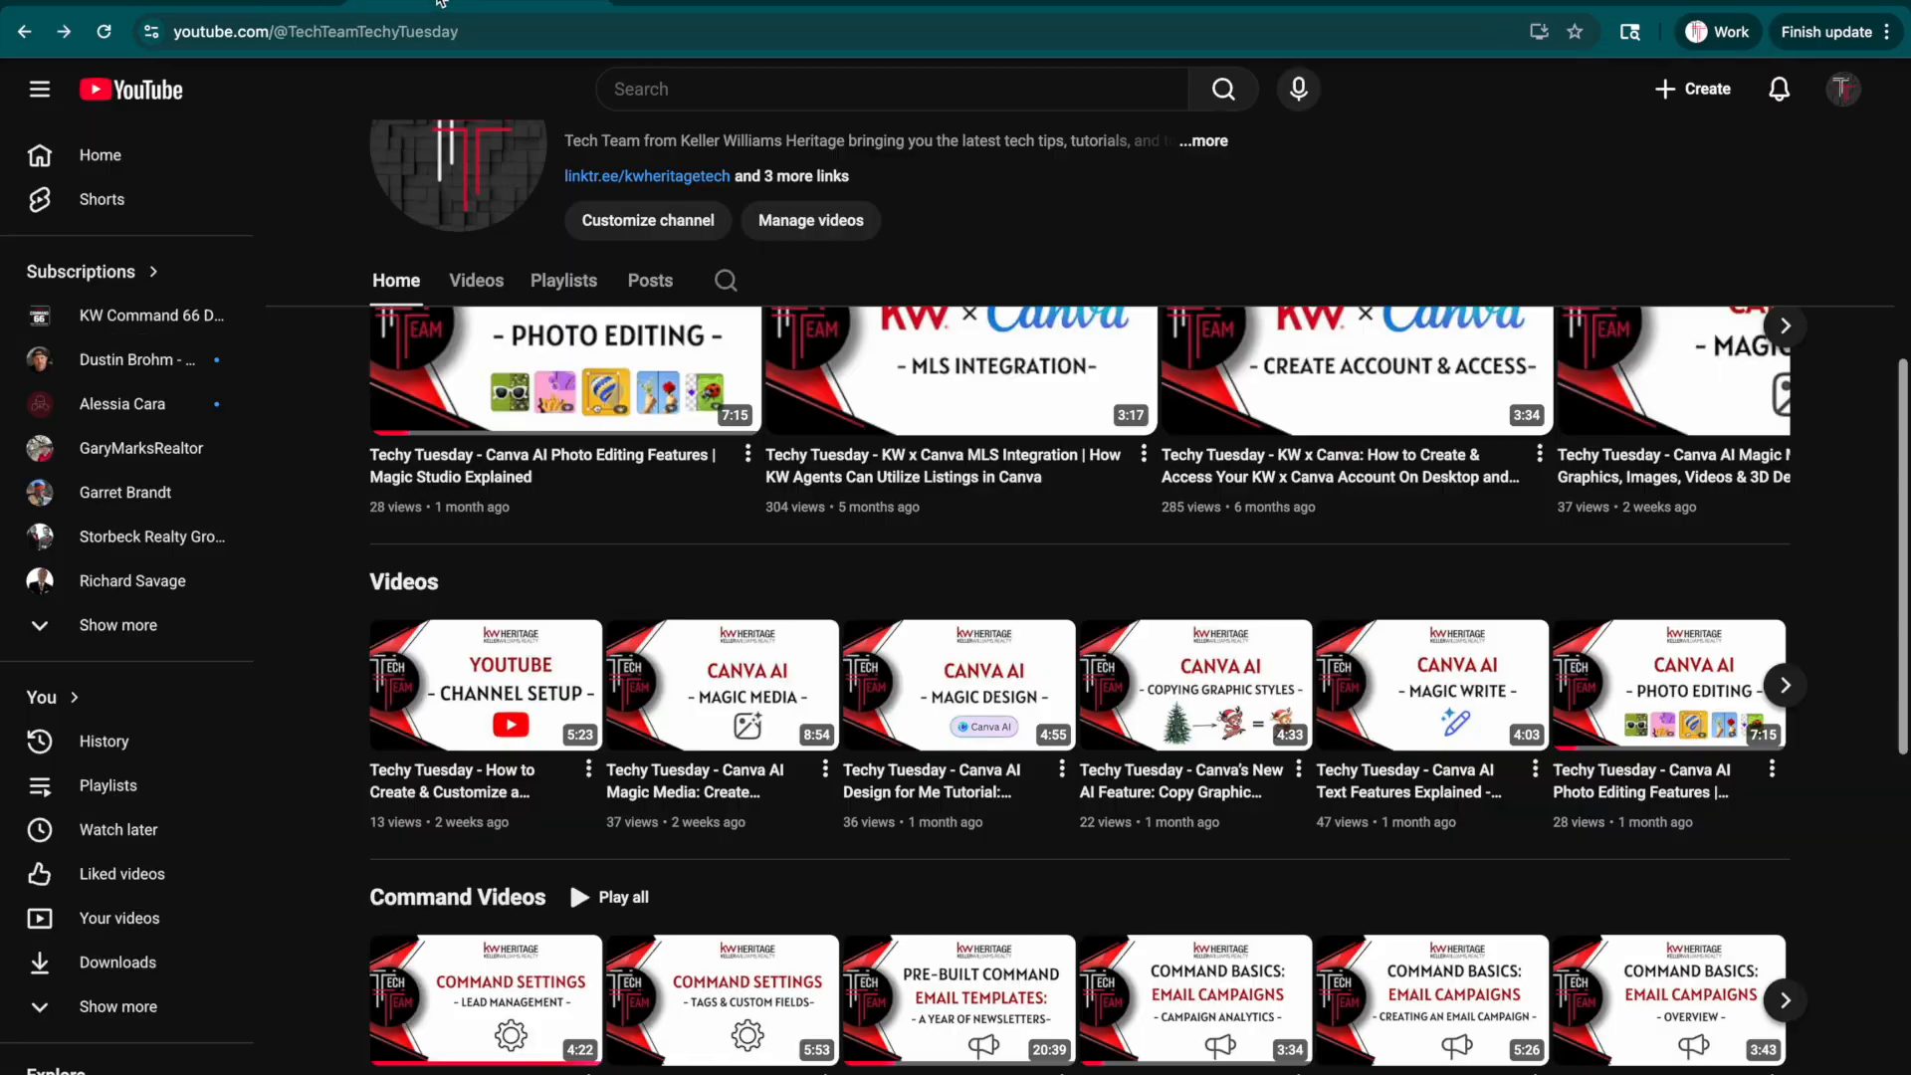
pyautogui.scroll(5, 882, 503)
pyautogui.click(561, 612)
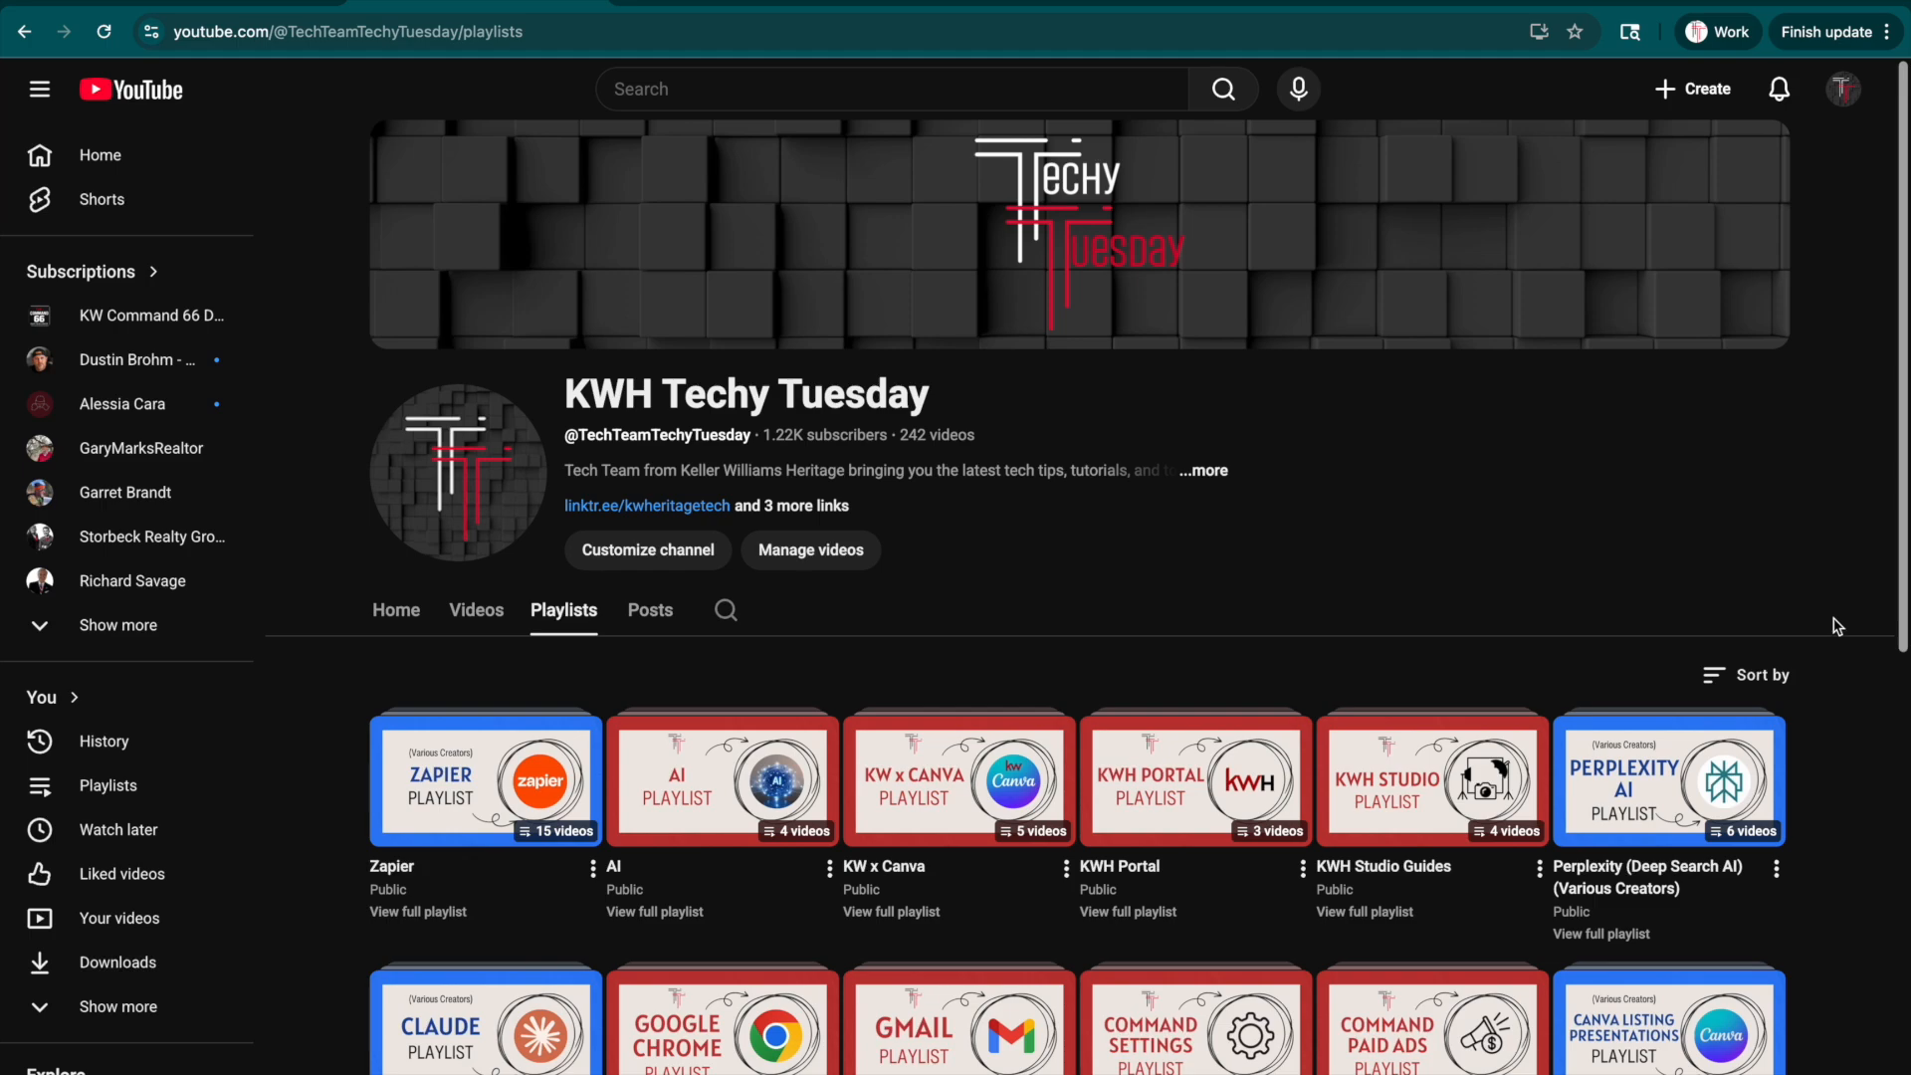
pyautogui.scroll(-2, 1862, 630)
pyautogui.scroll(-3, 1838, 626)
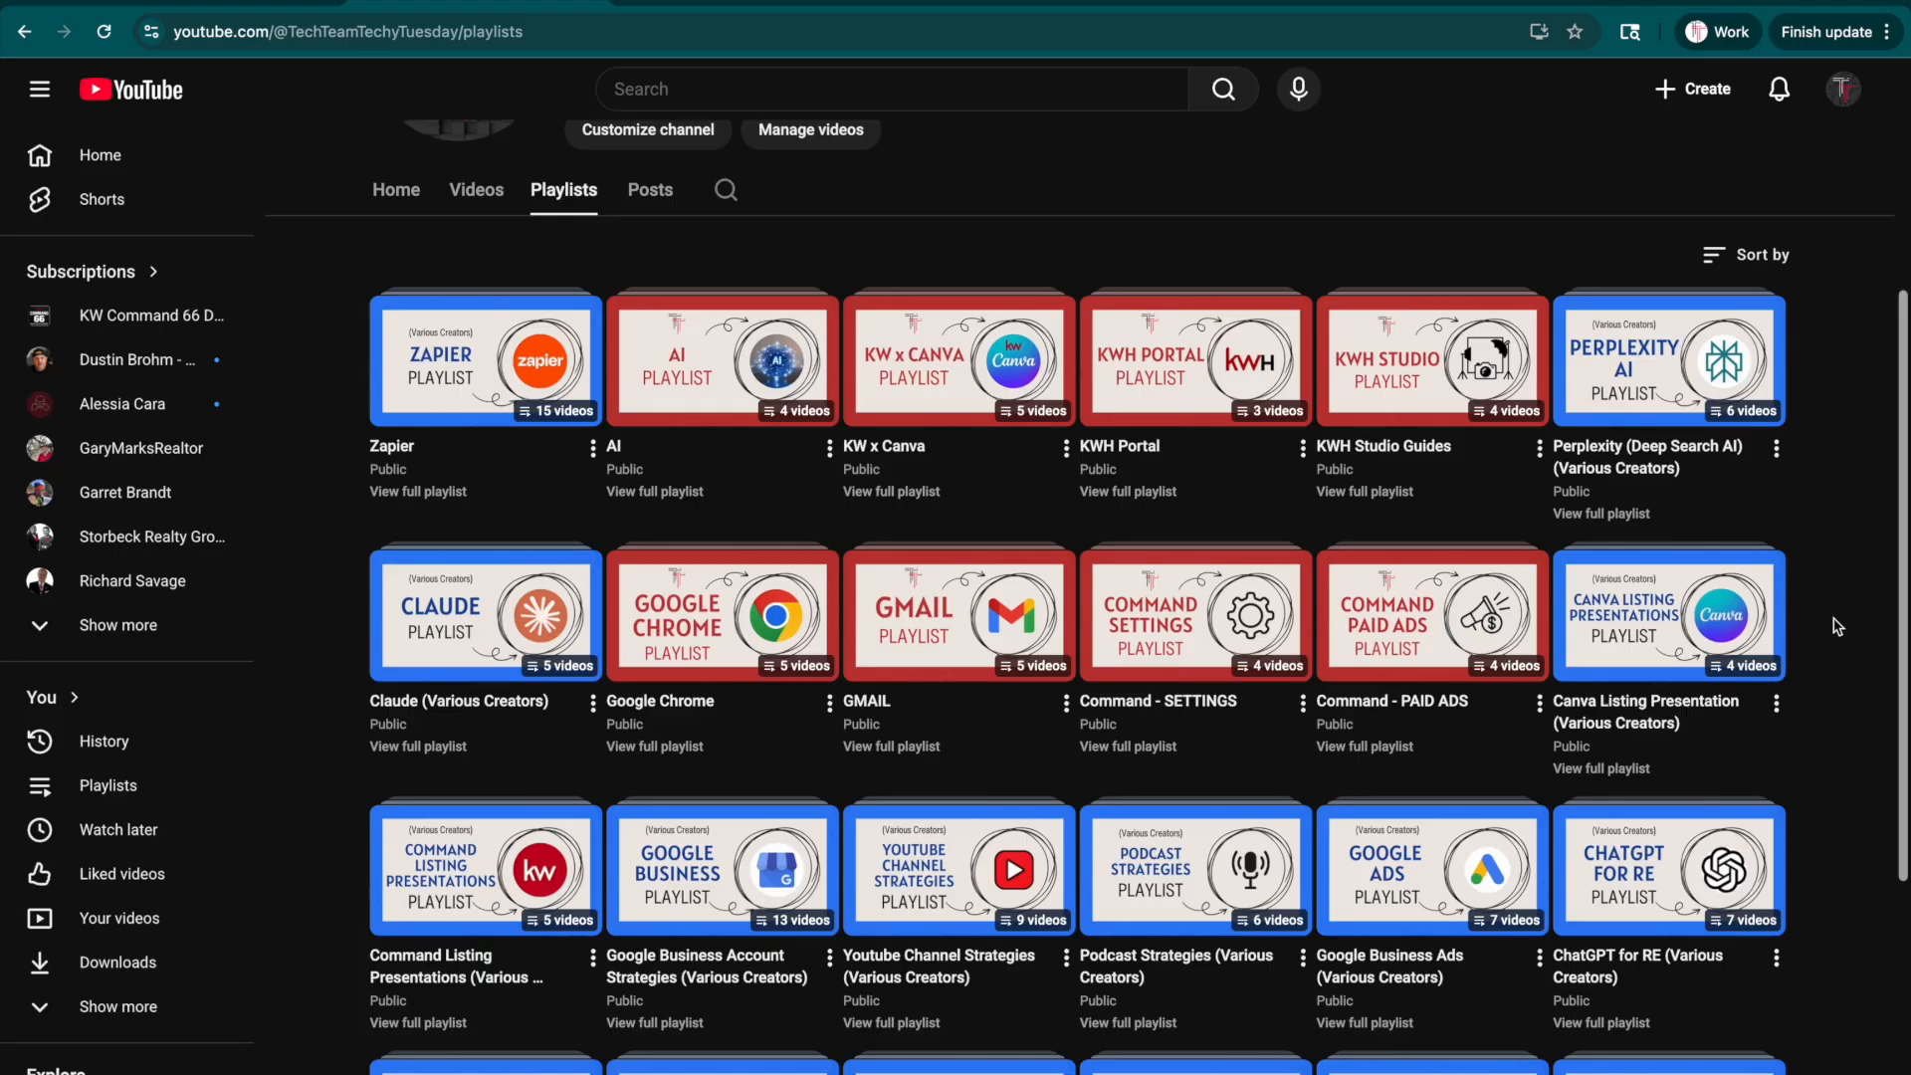
pyautogui.scroll(-3, 1838, 625)
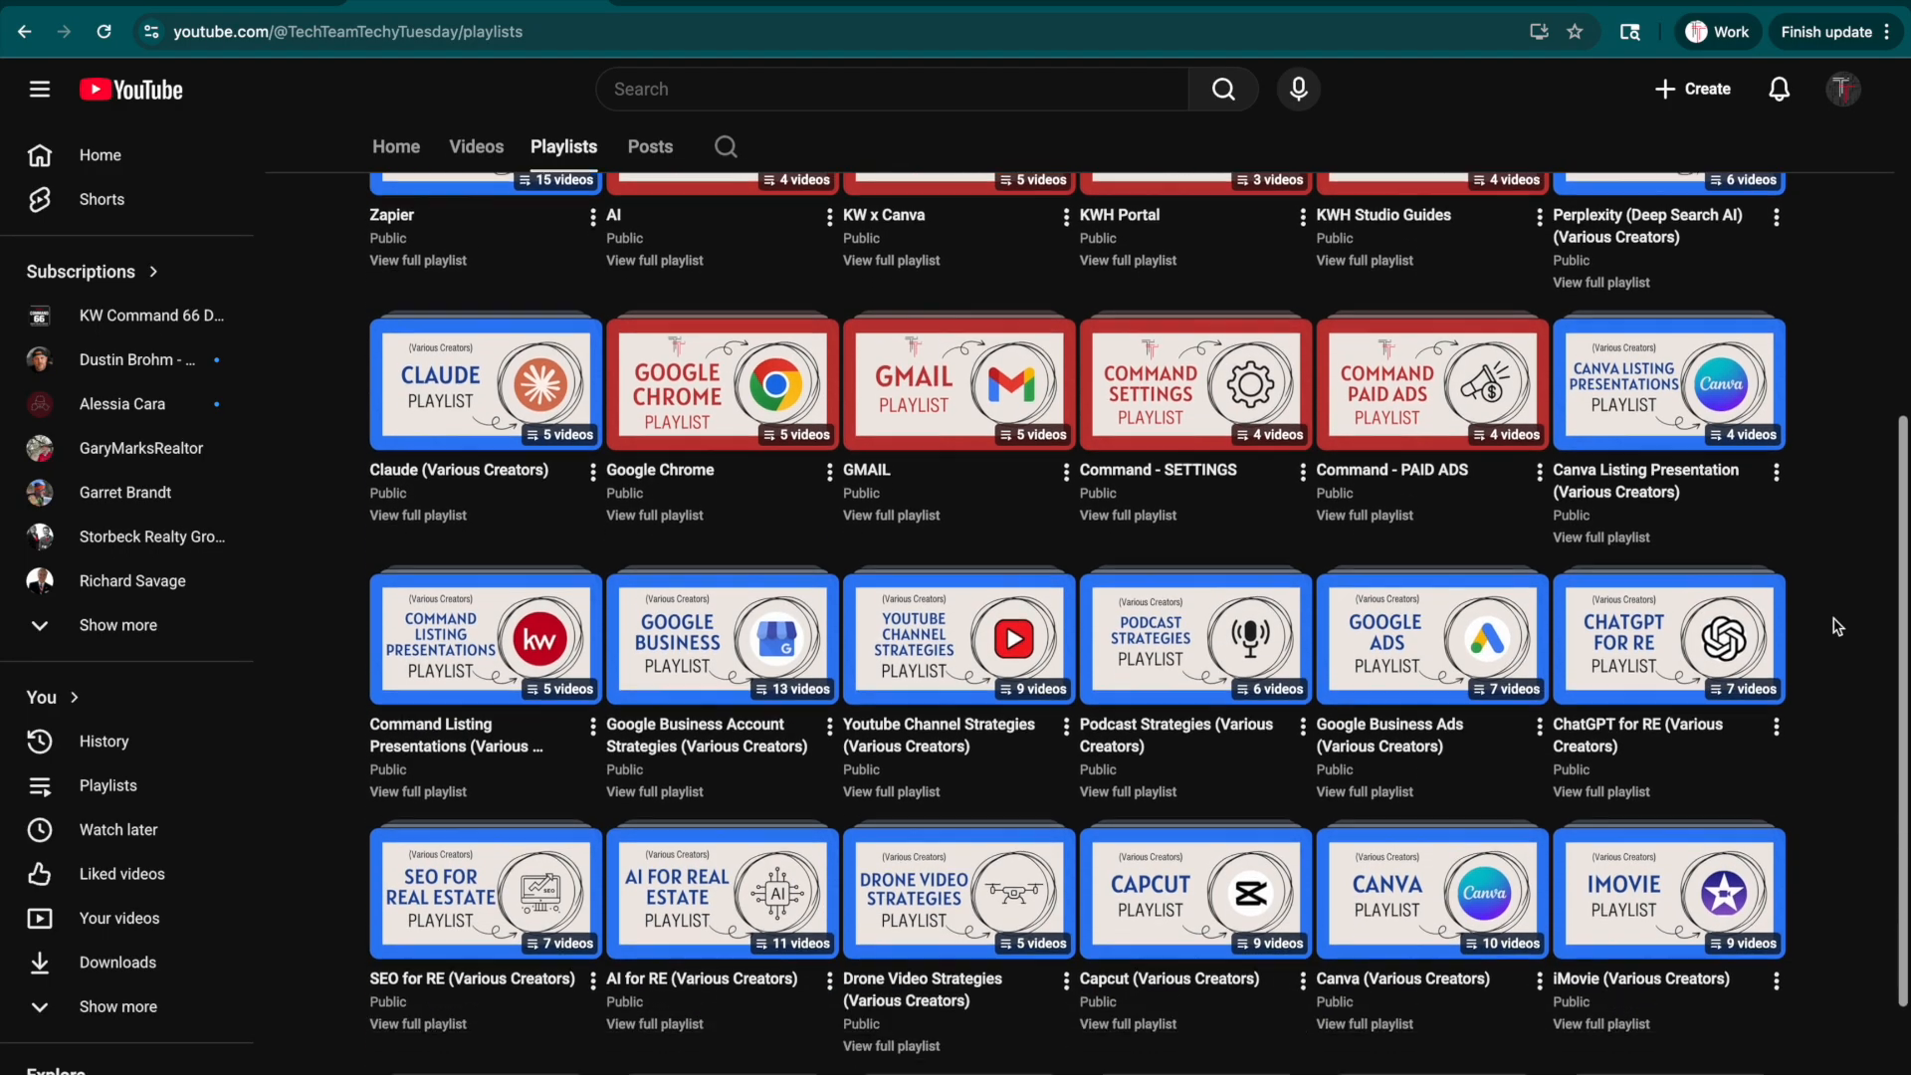
pyautogui.scroll(-1, 1838, 625)
pyautogui.moveTo(899, 539)
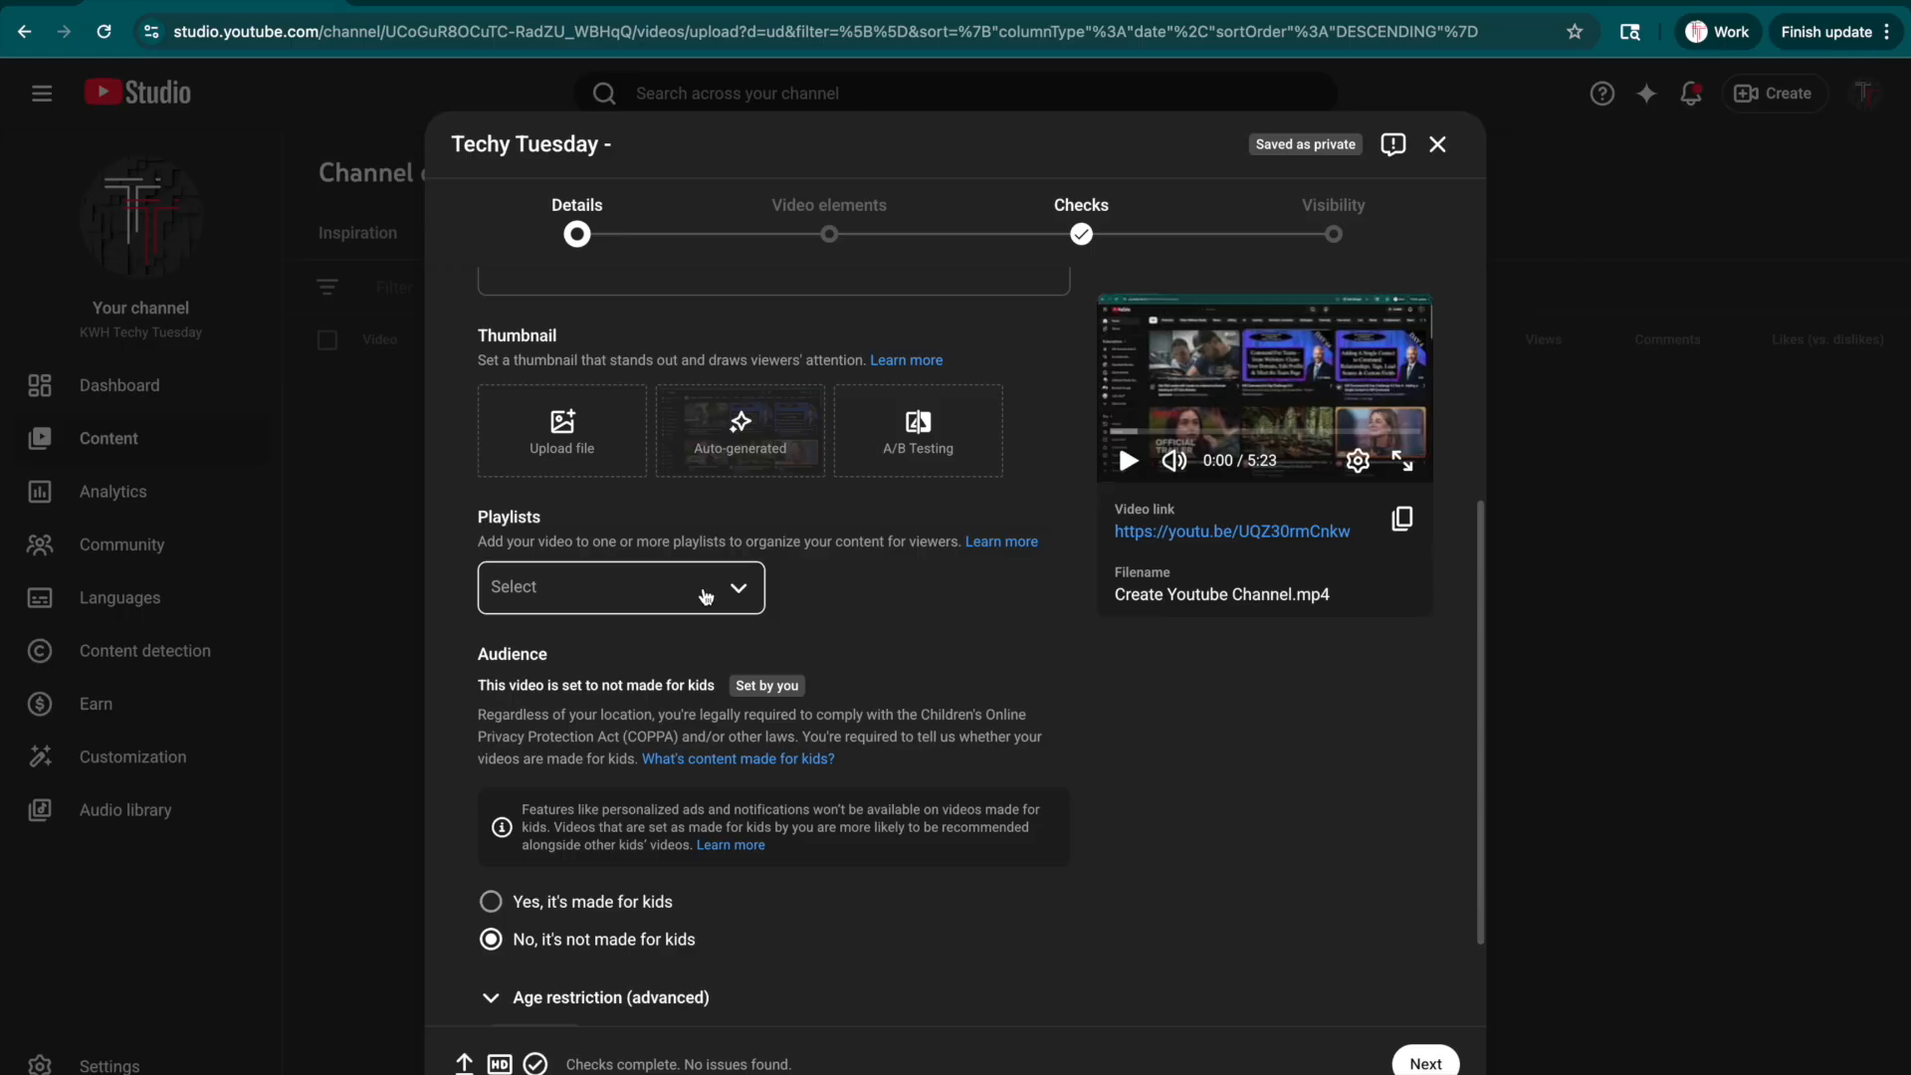
# Step: Show the playlists available for the uploaded video and the options for creating a new playlist, podcast or course
pyautogui.click(705, 597)
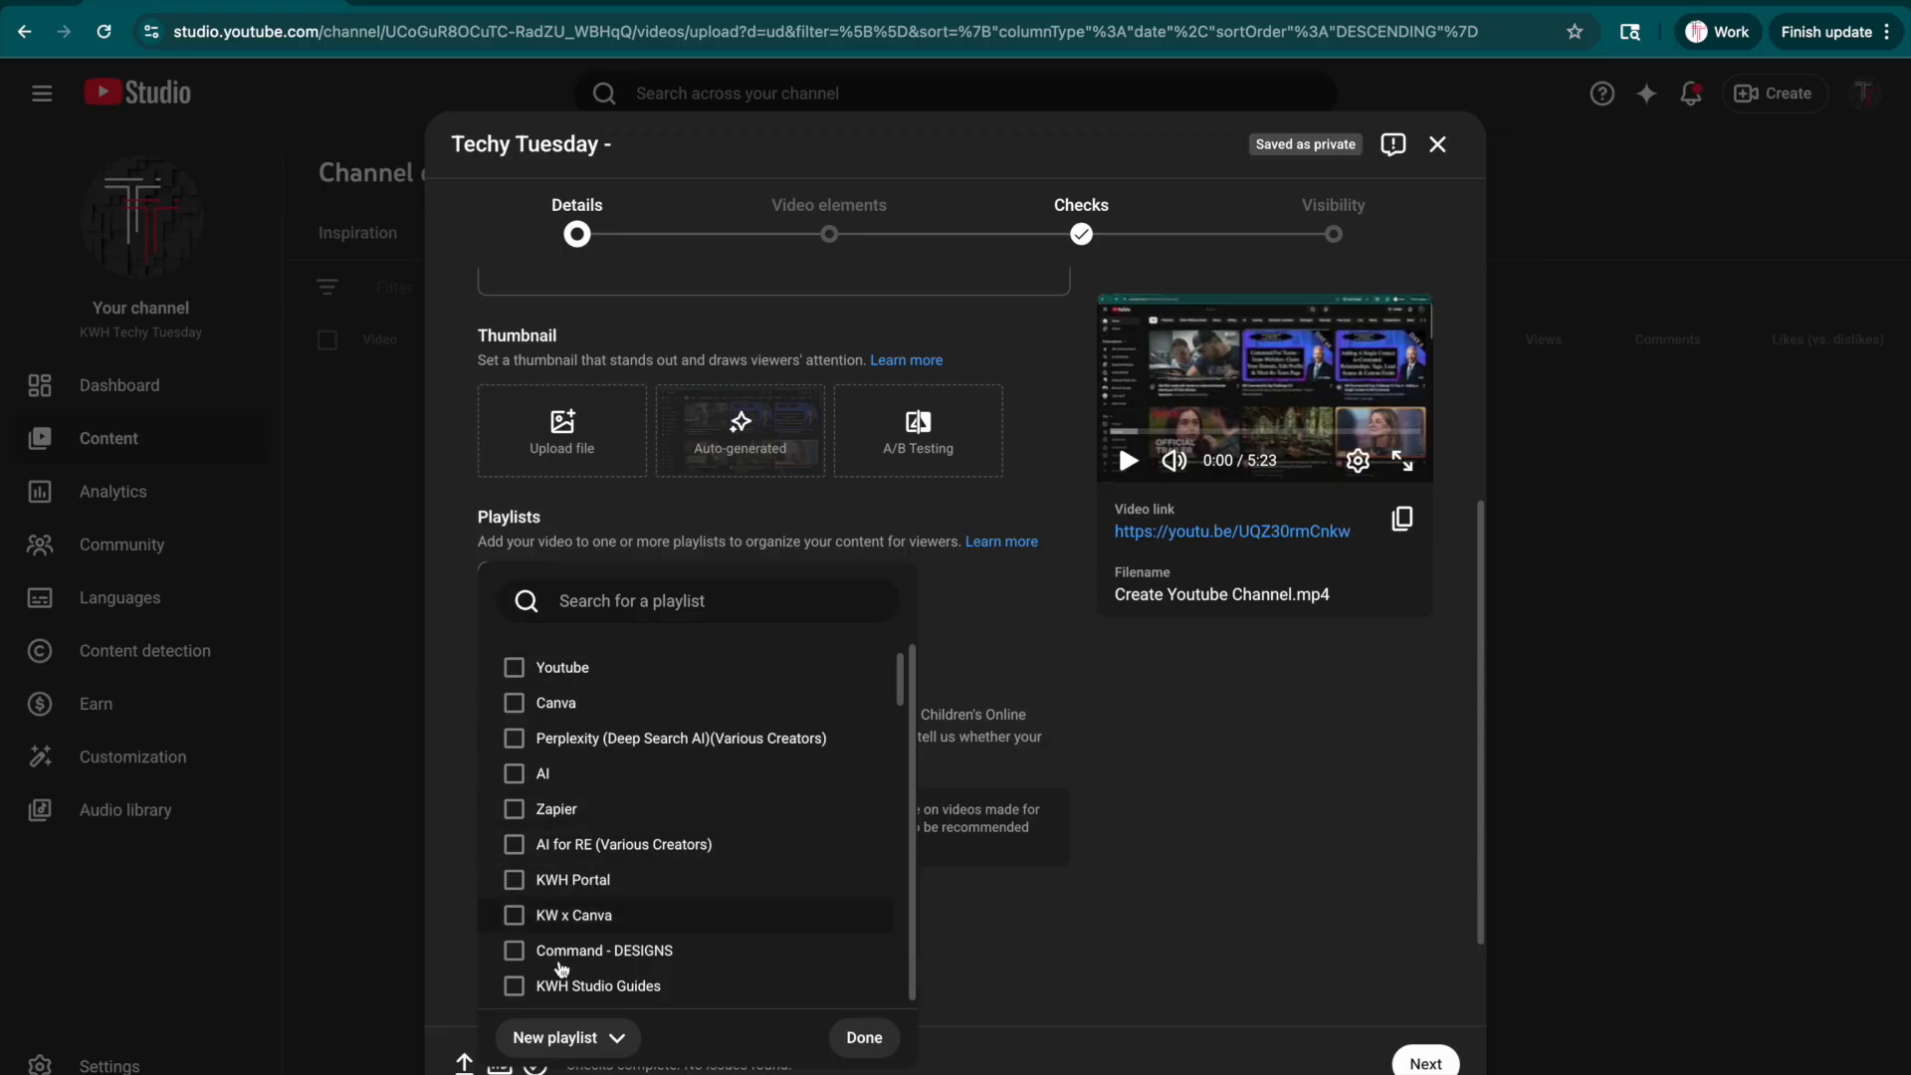
pyautogui.click(564, 1038)
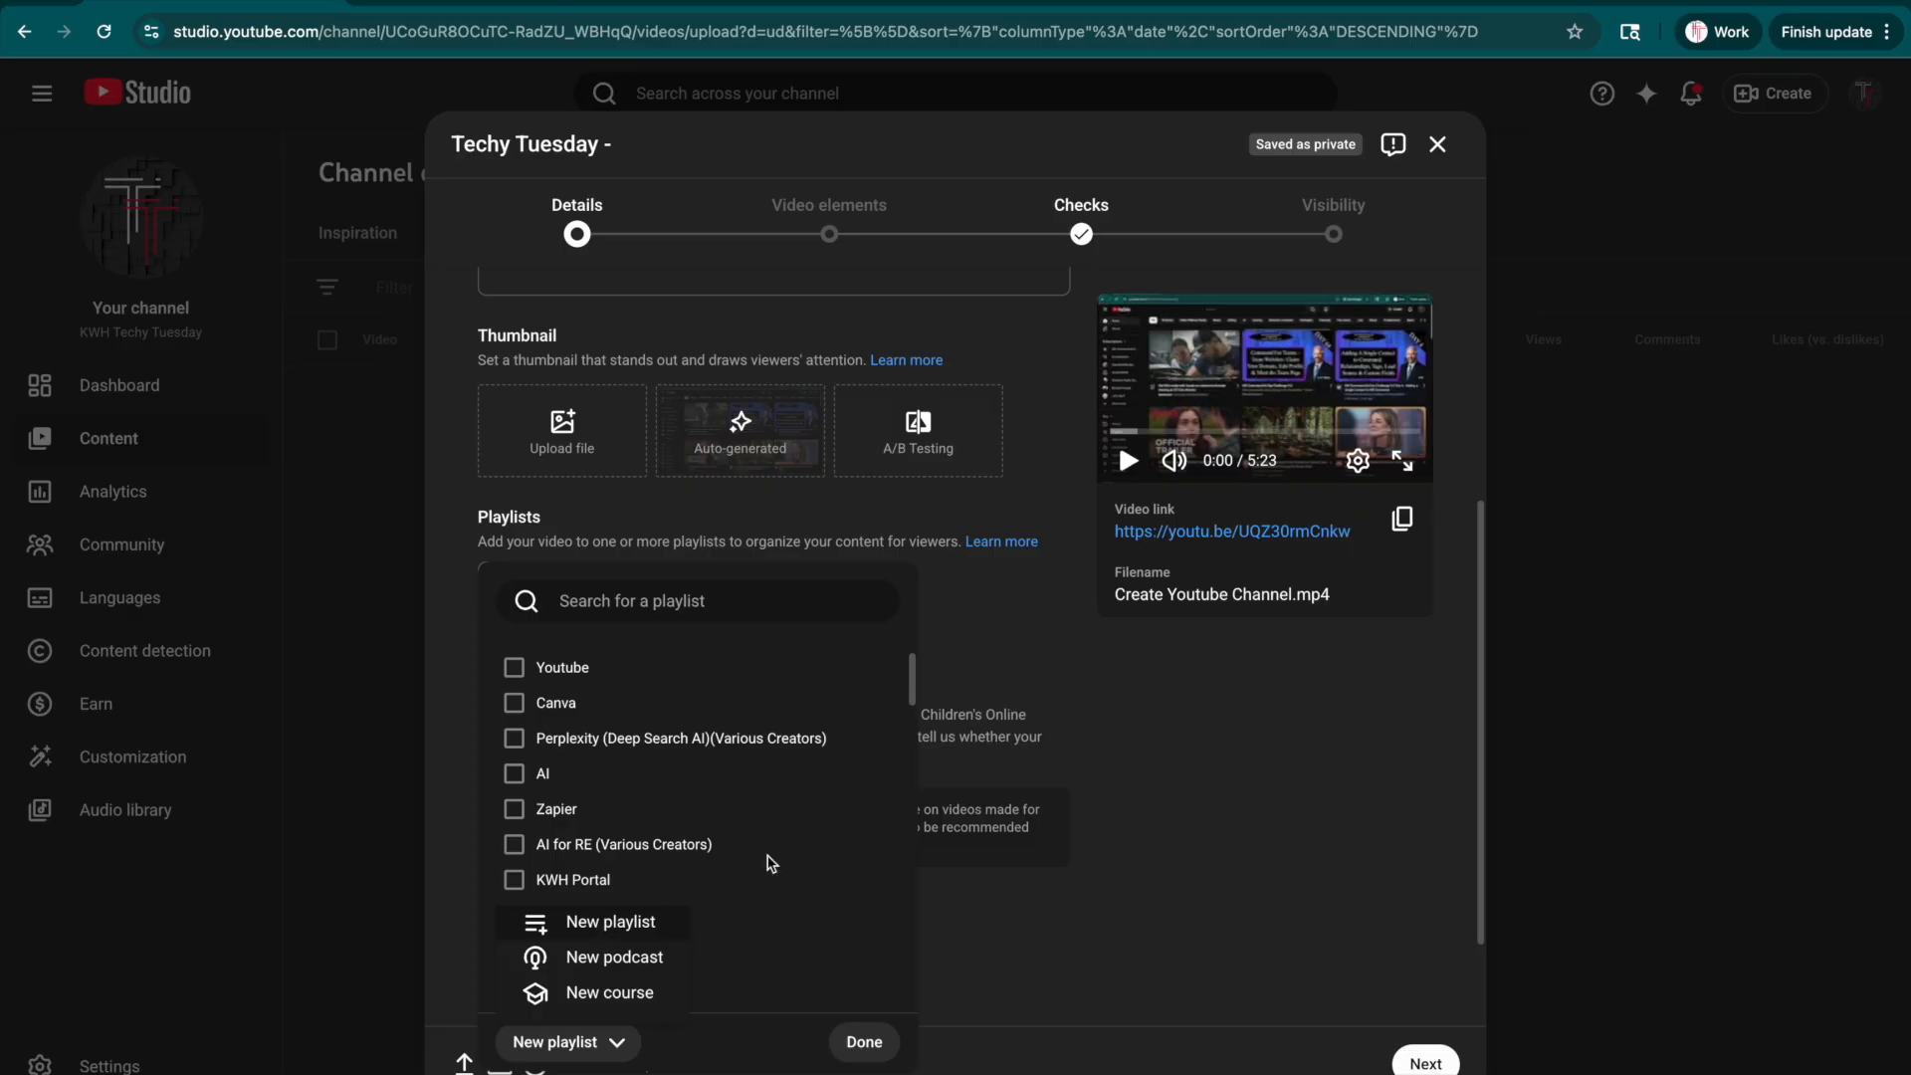
pyautogui.scroll(-2, 928, 653)
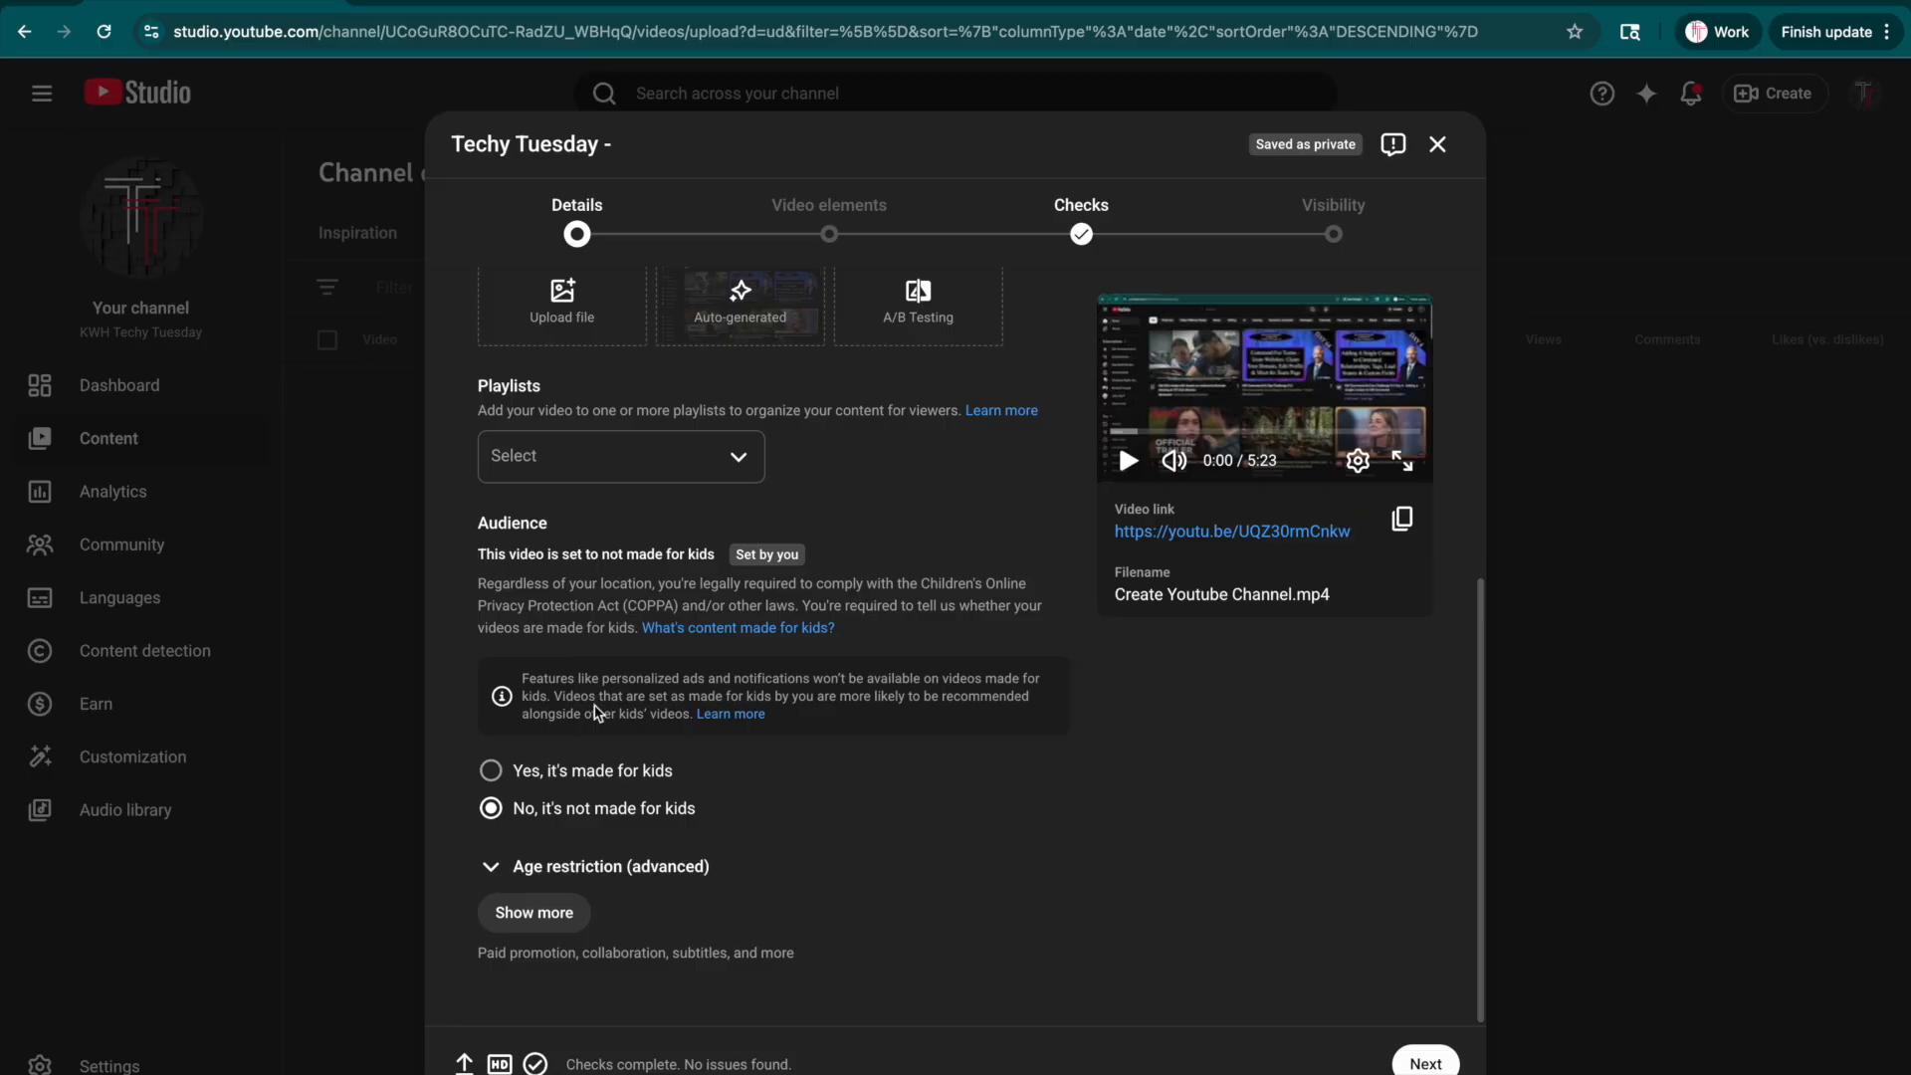
# Step: Show the age restriction options and advance through the video elements and checks to the visibility settings
pyautogui.click(597, 866)
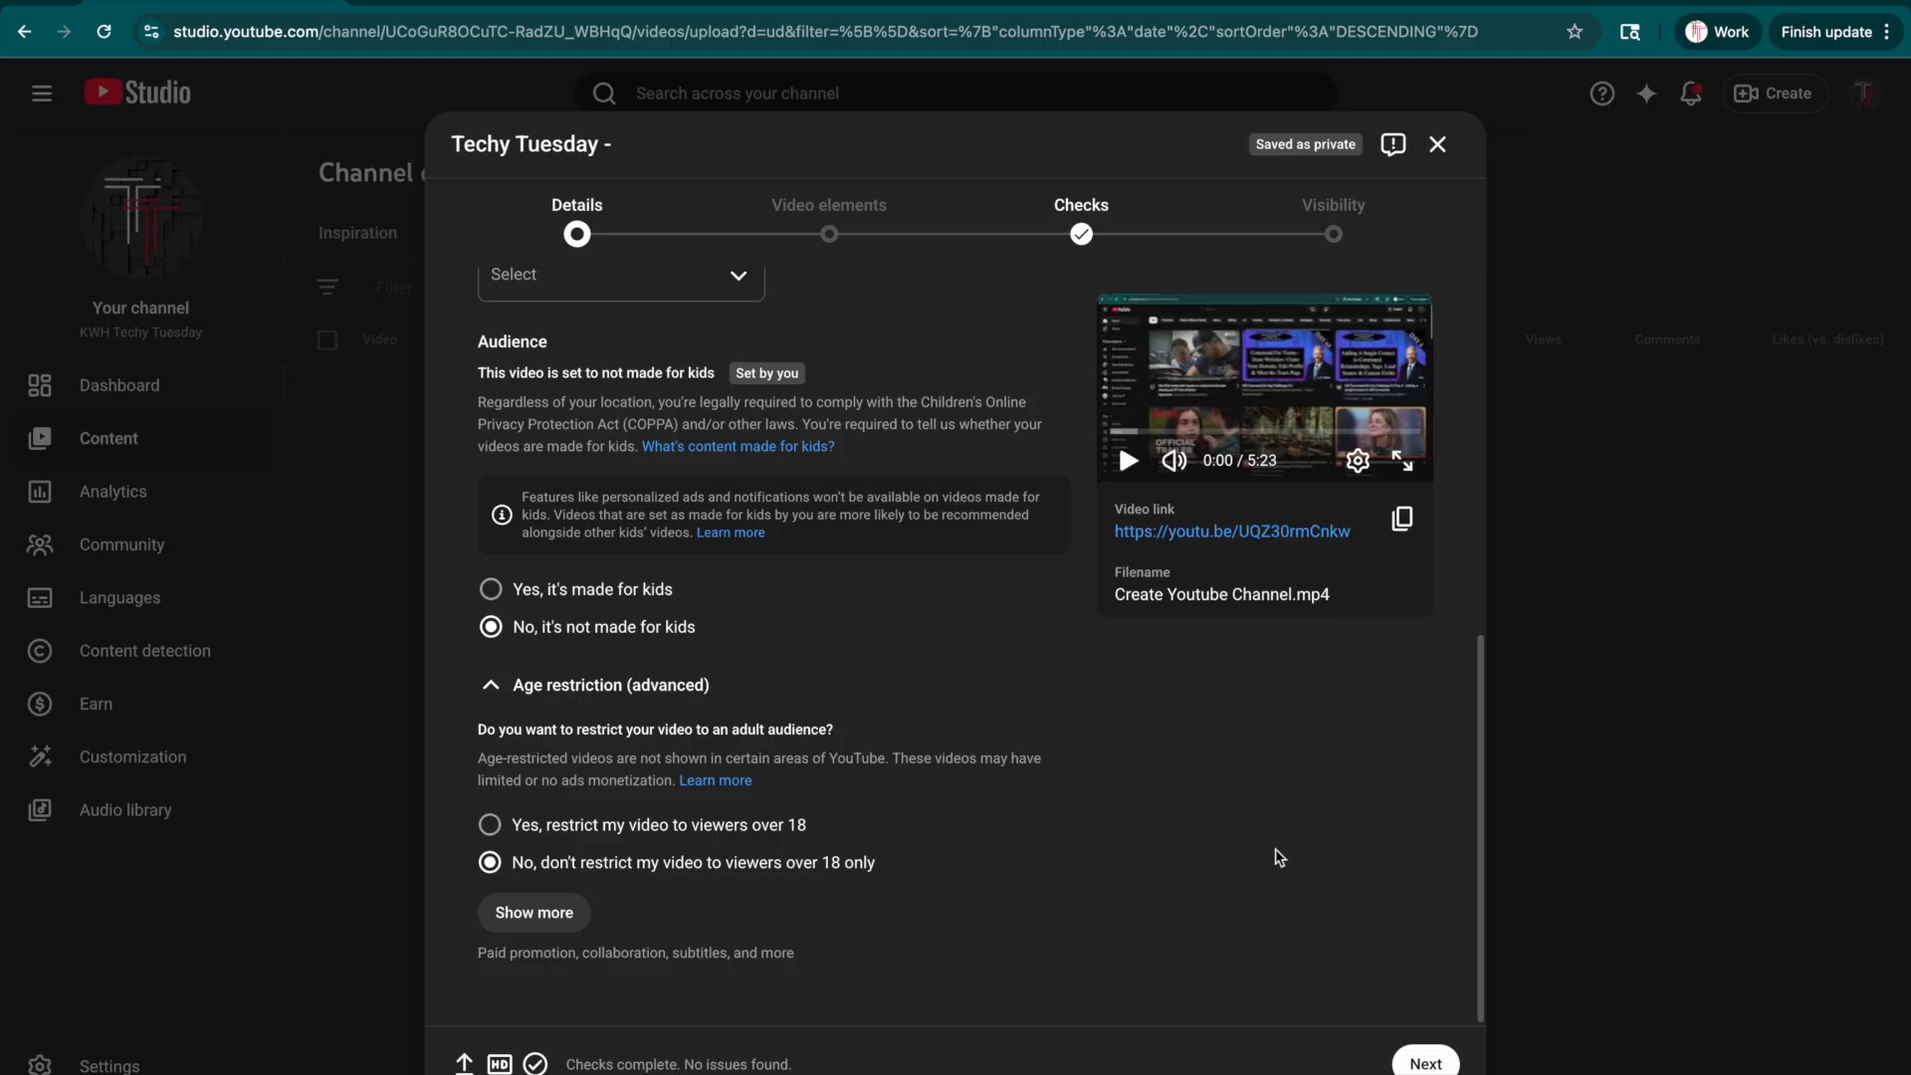
pyautogui.click(1414, 1064)
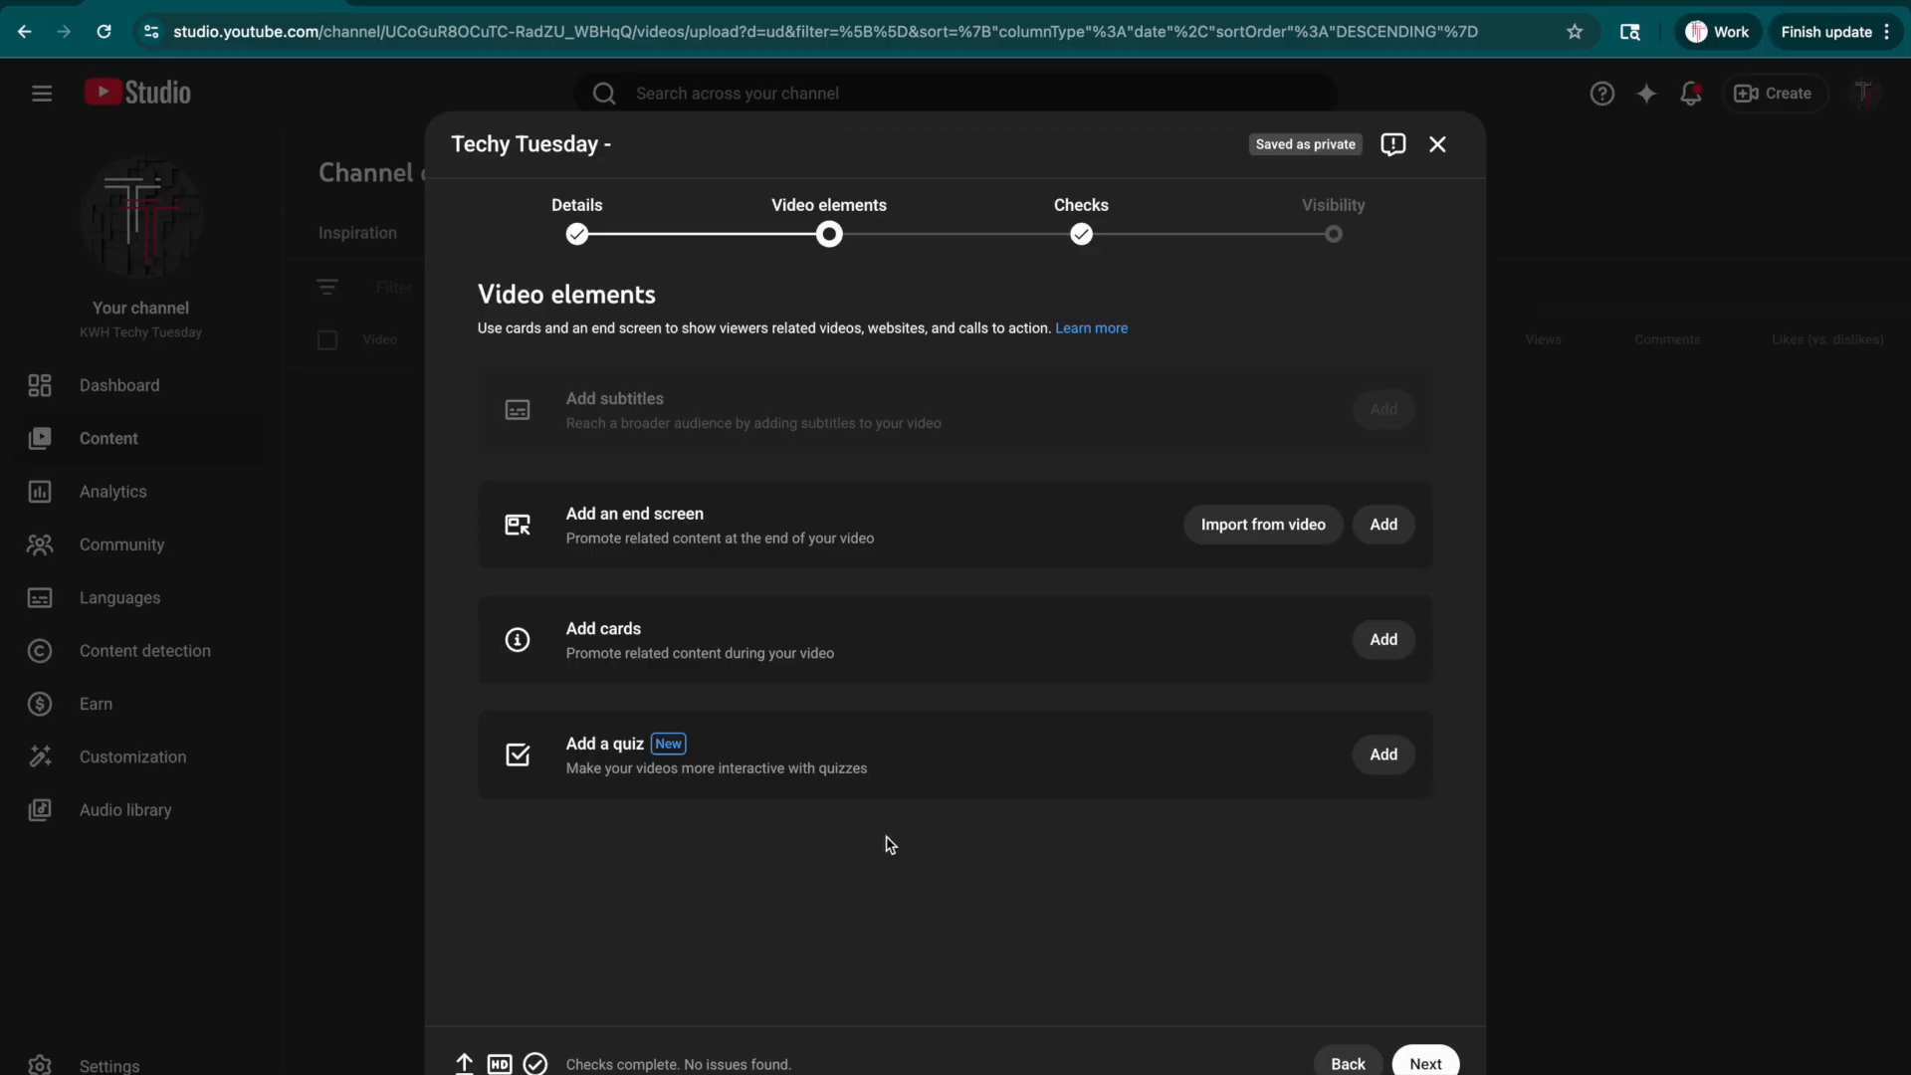
pyautogui.click(1426, 1063)
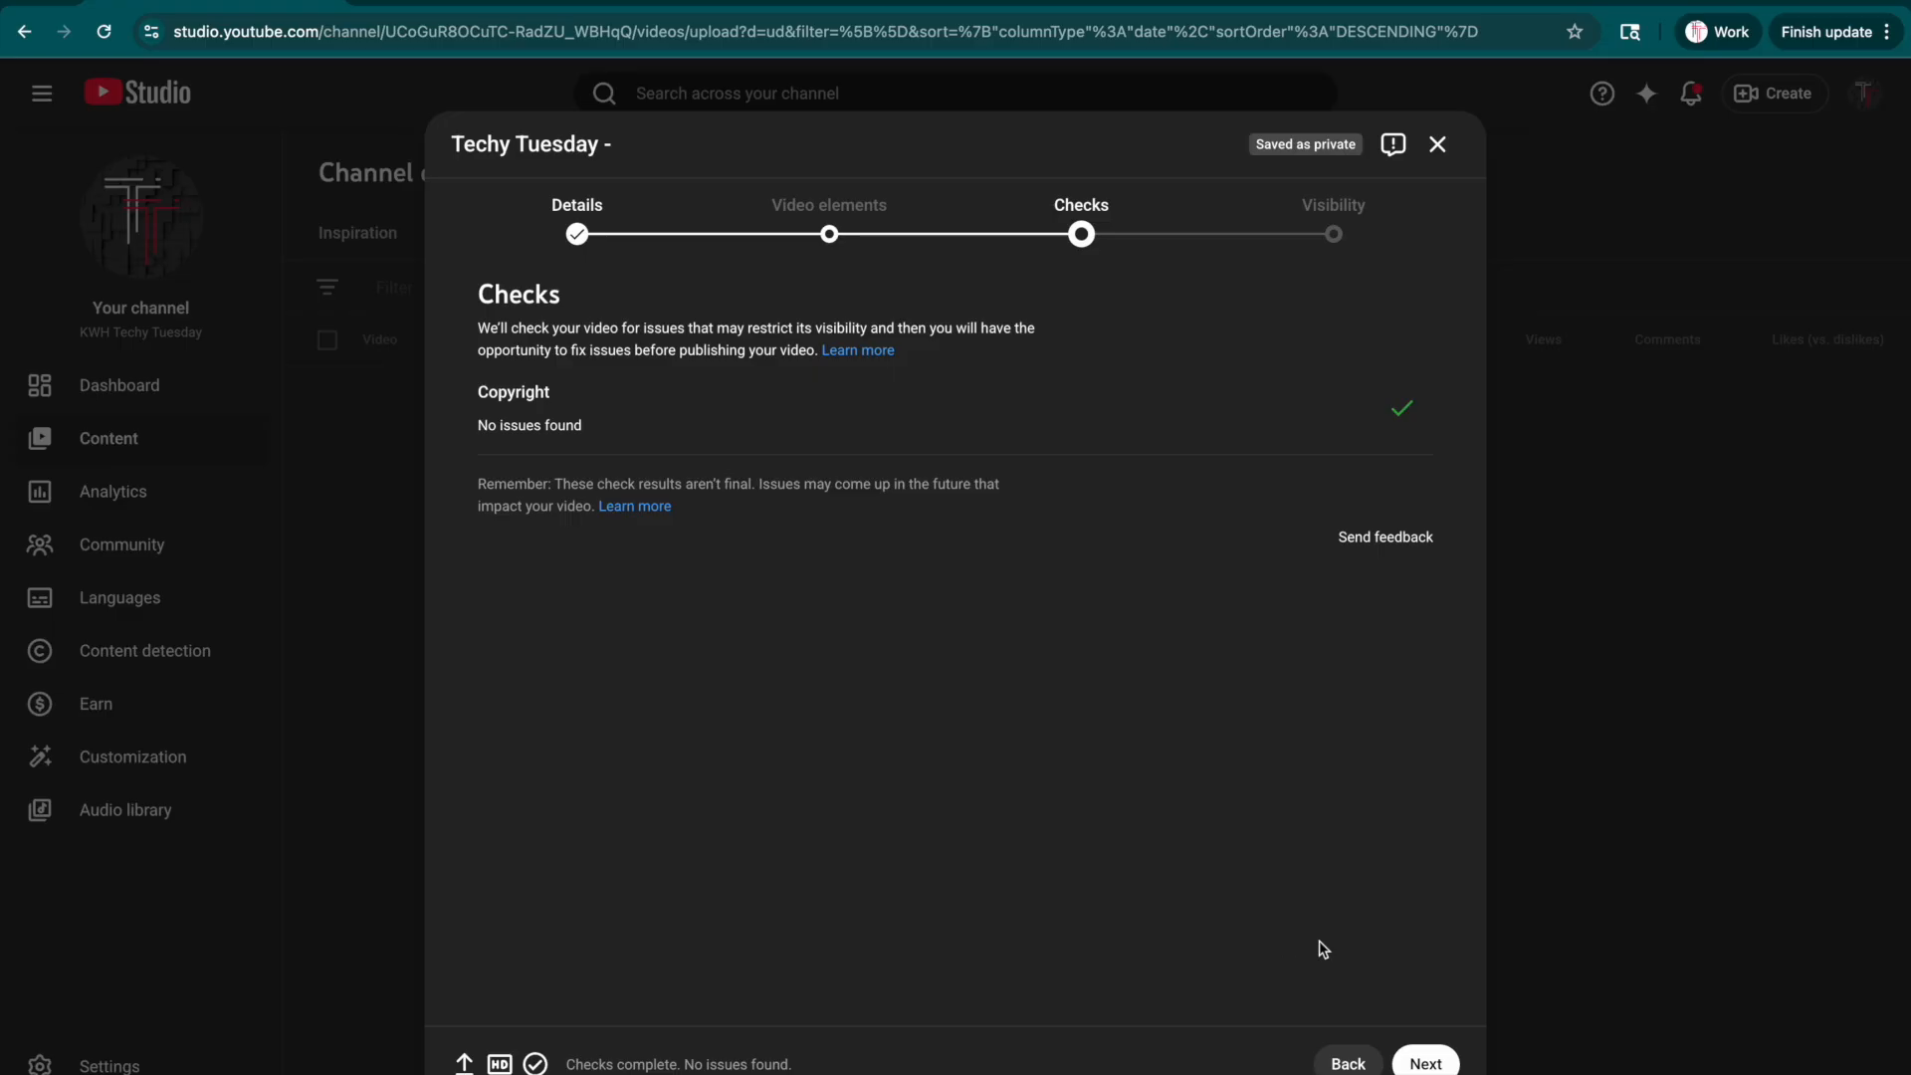
pyautogui.click(1429, 1065)
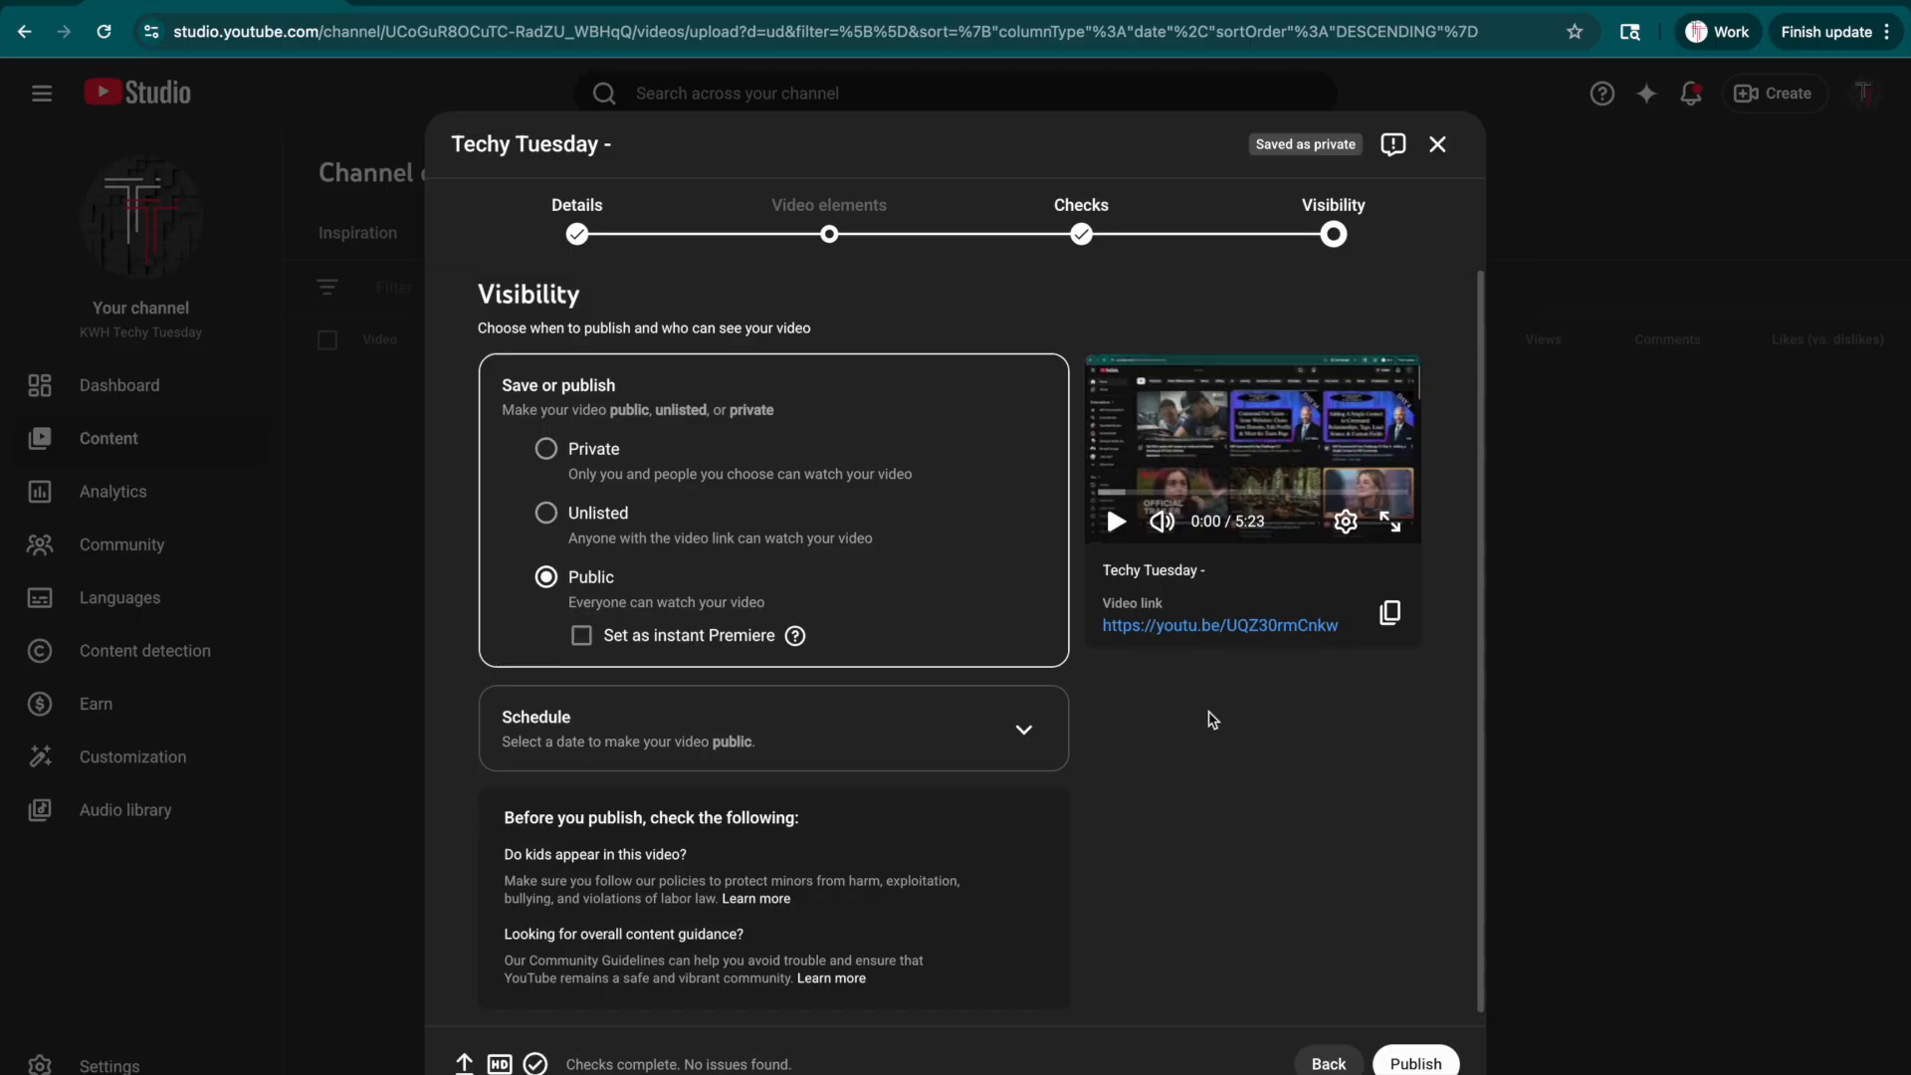
# Step: Go through the Private, Unlisted, Public and Schedule visibility options, and close the upload without publishing
pyautogui.click(547, 449)
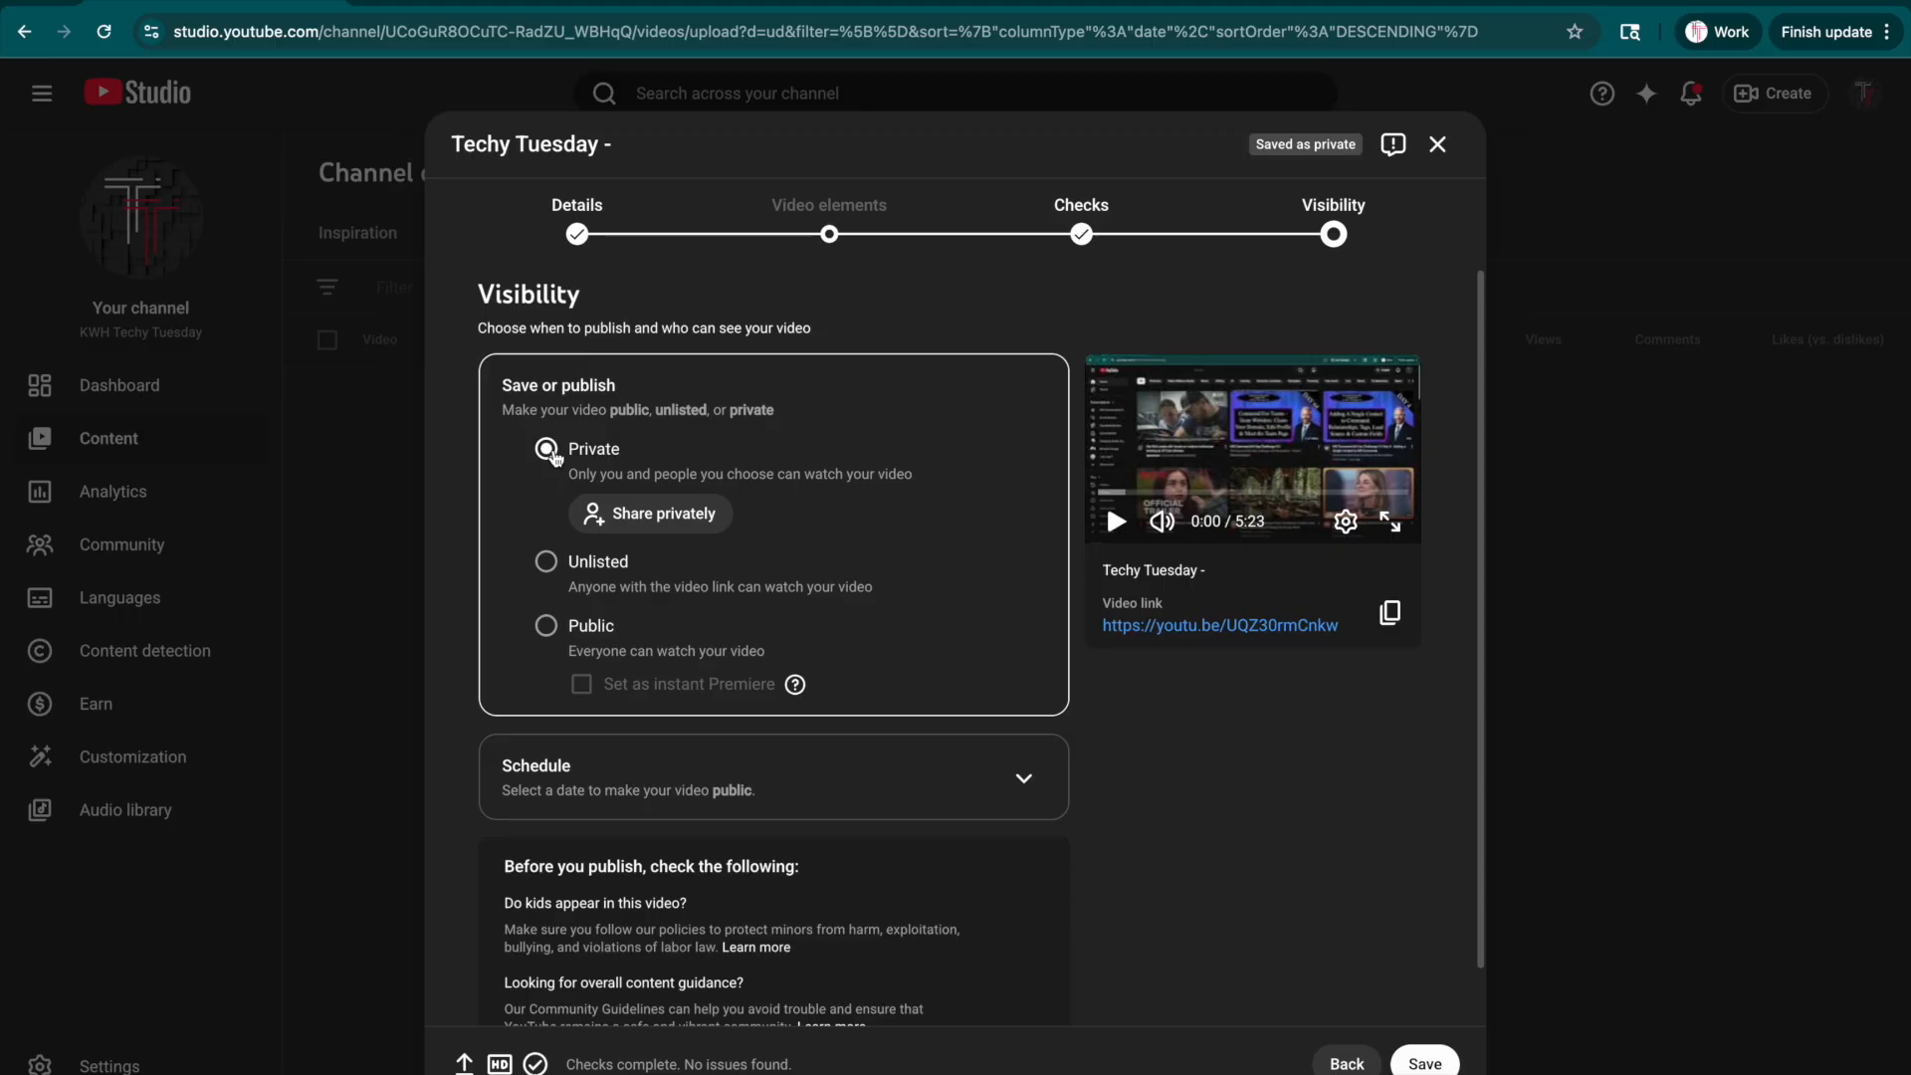
pyautogui.click(546, 562)
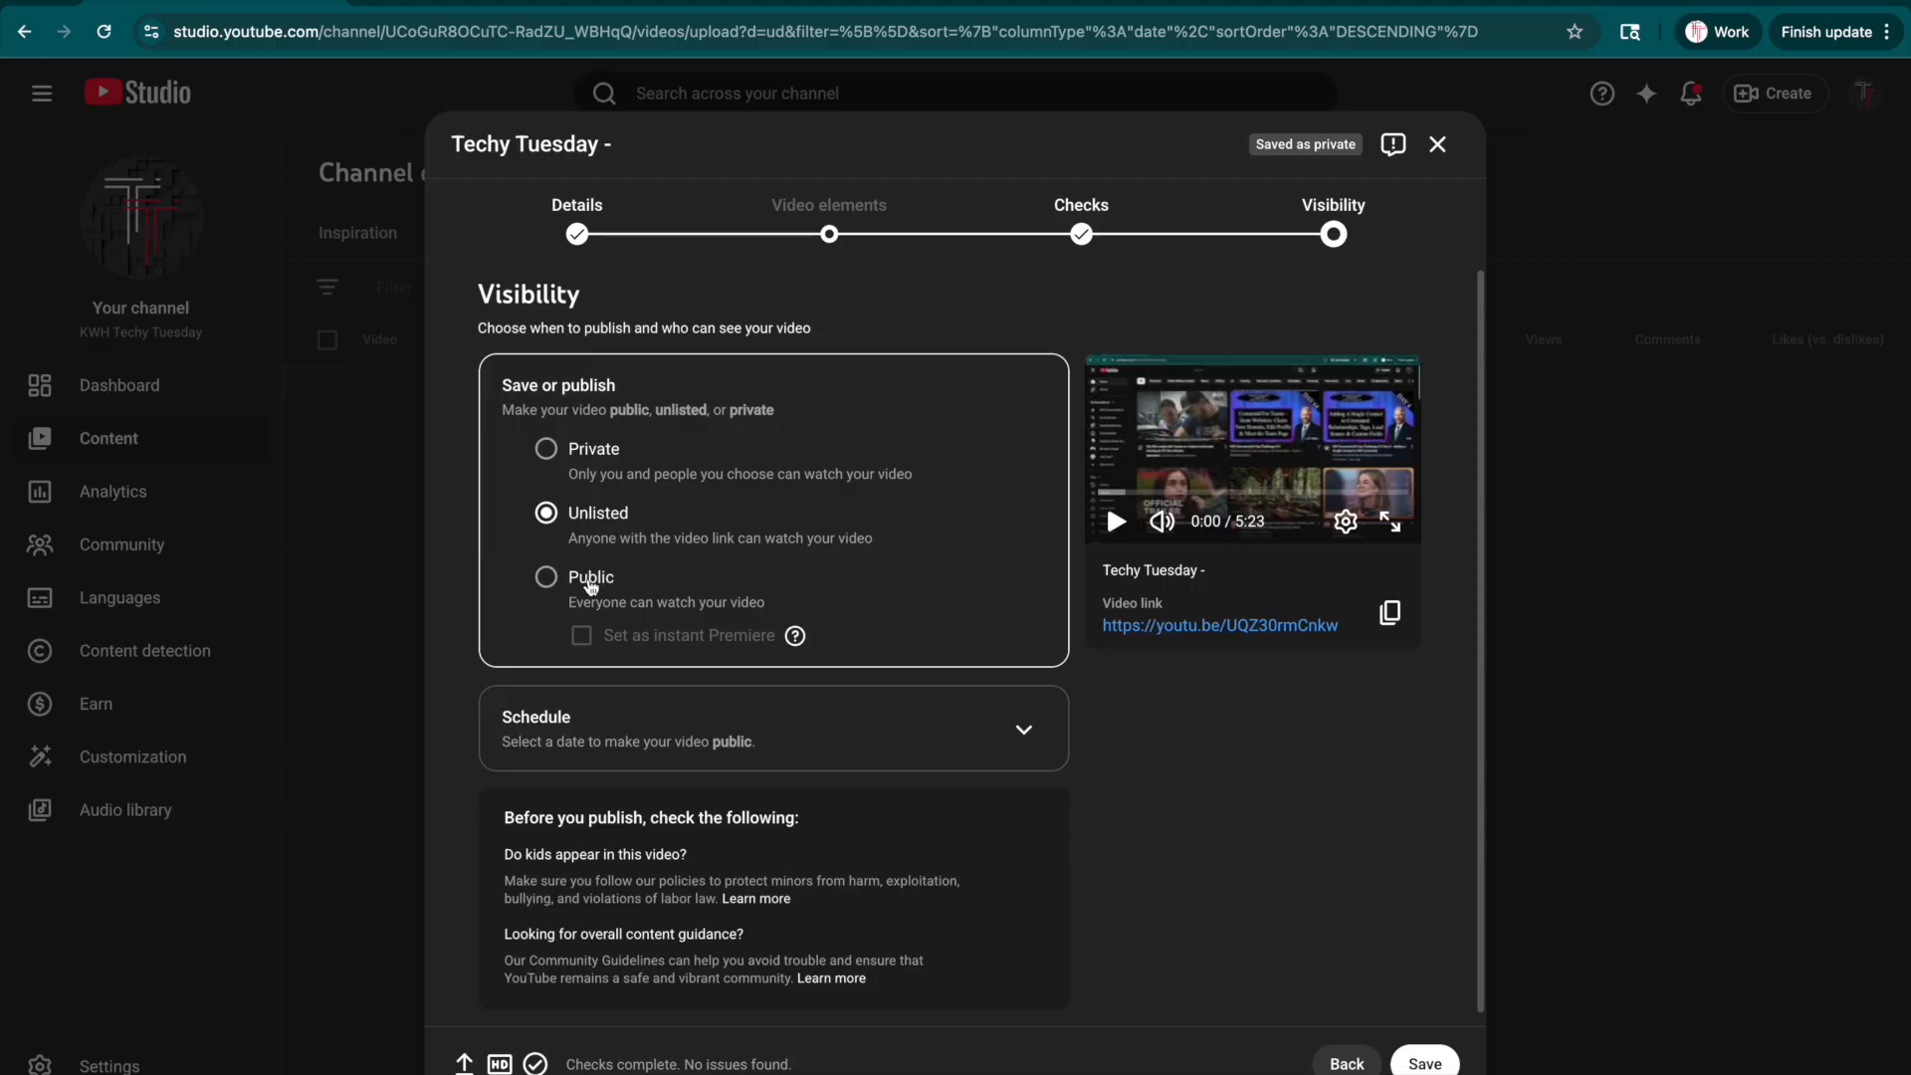
pyautogui.click(549, 578)
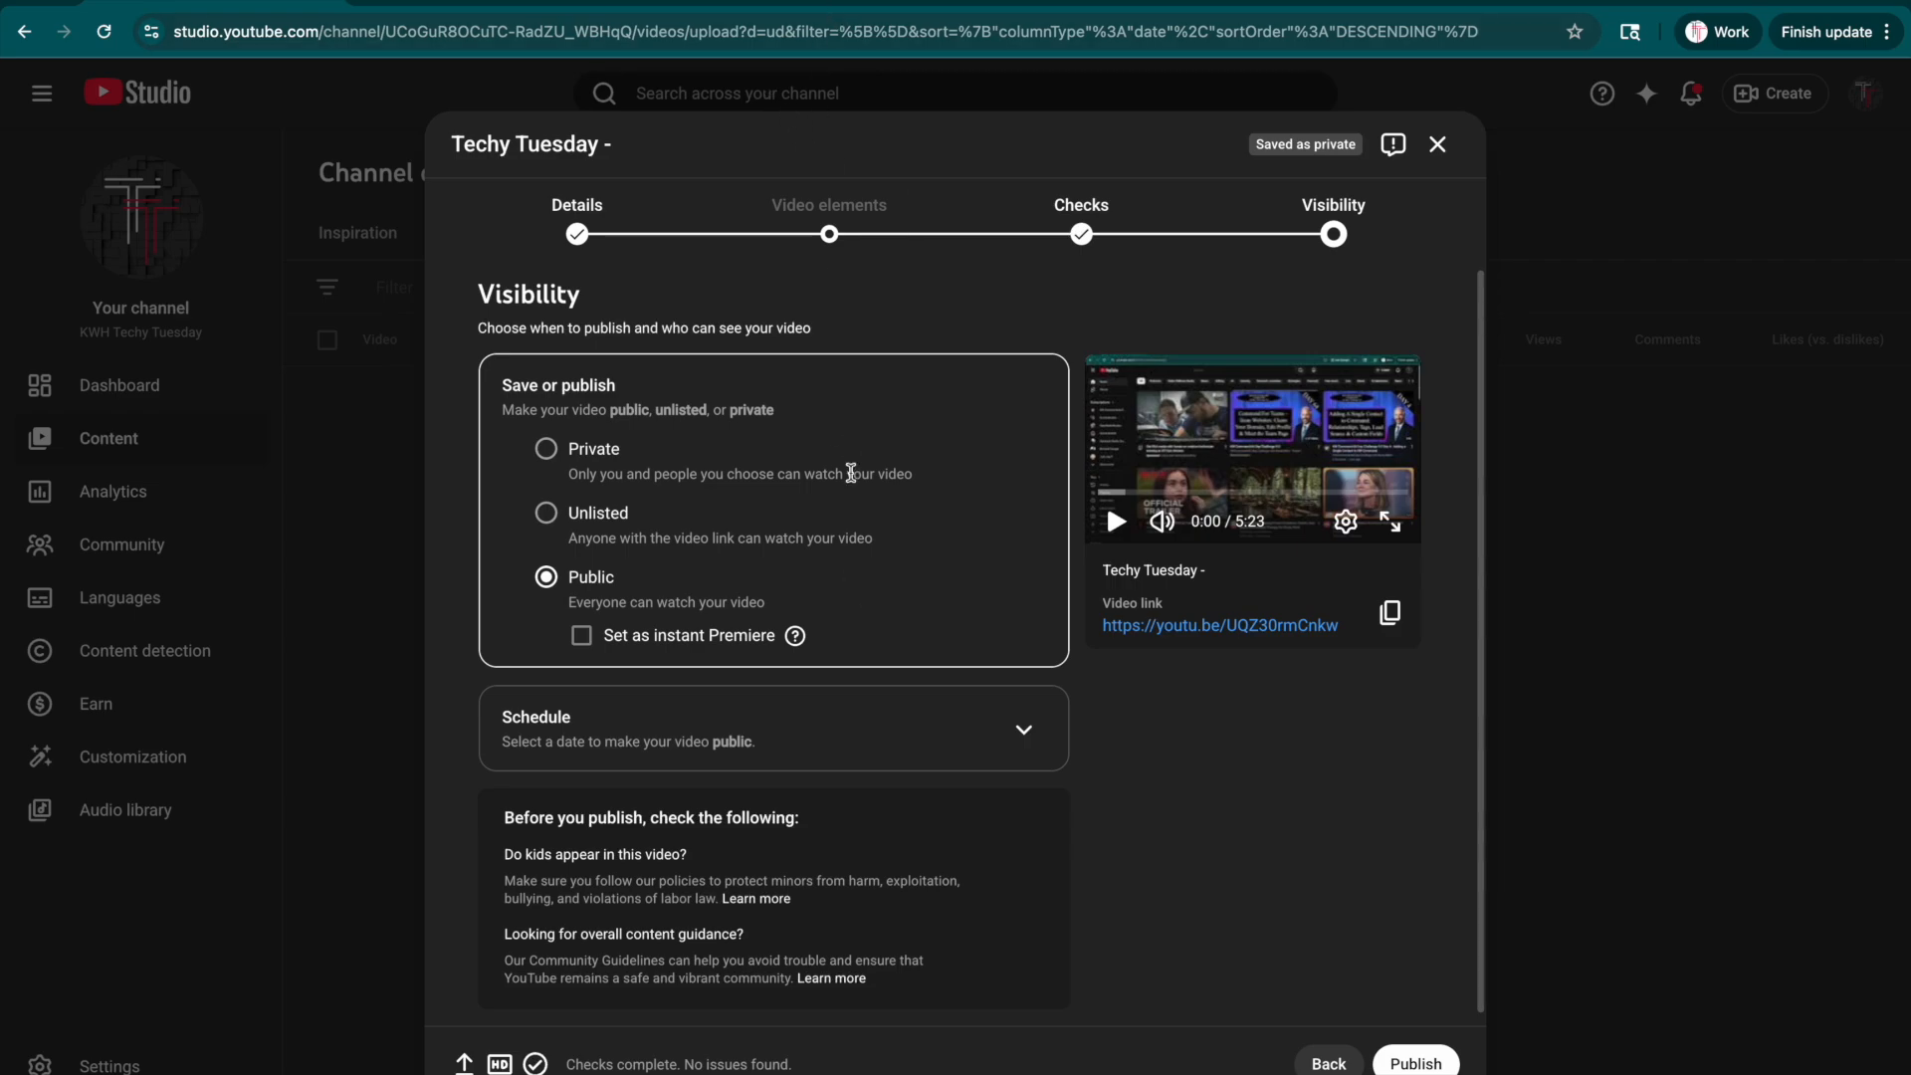
pyautogui.click(780, 649)
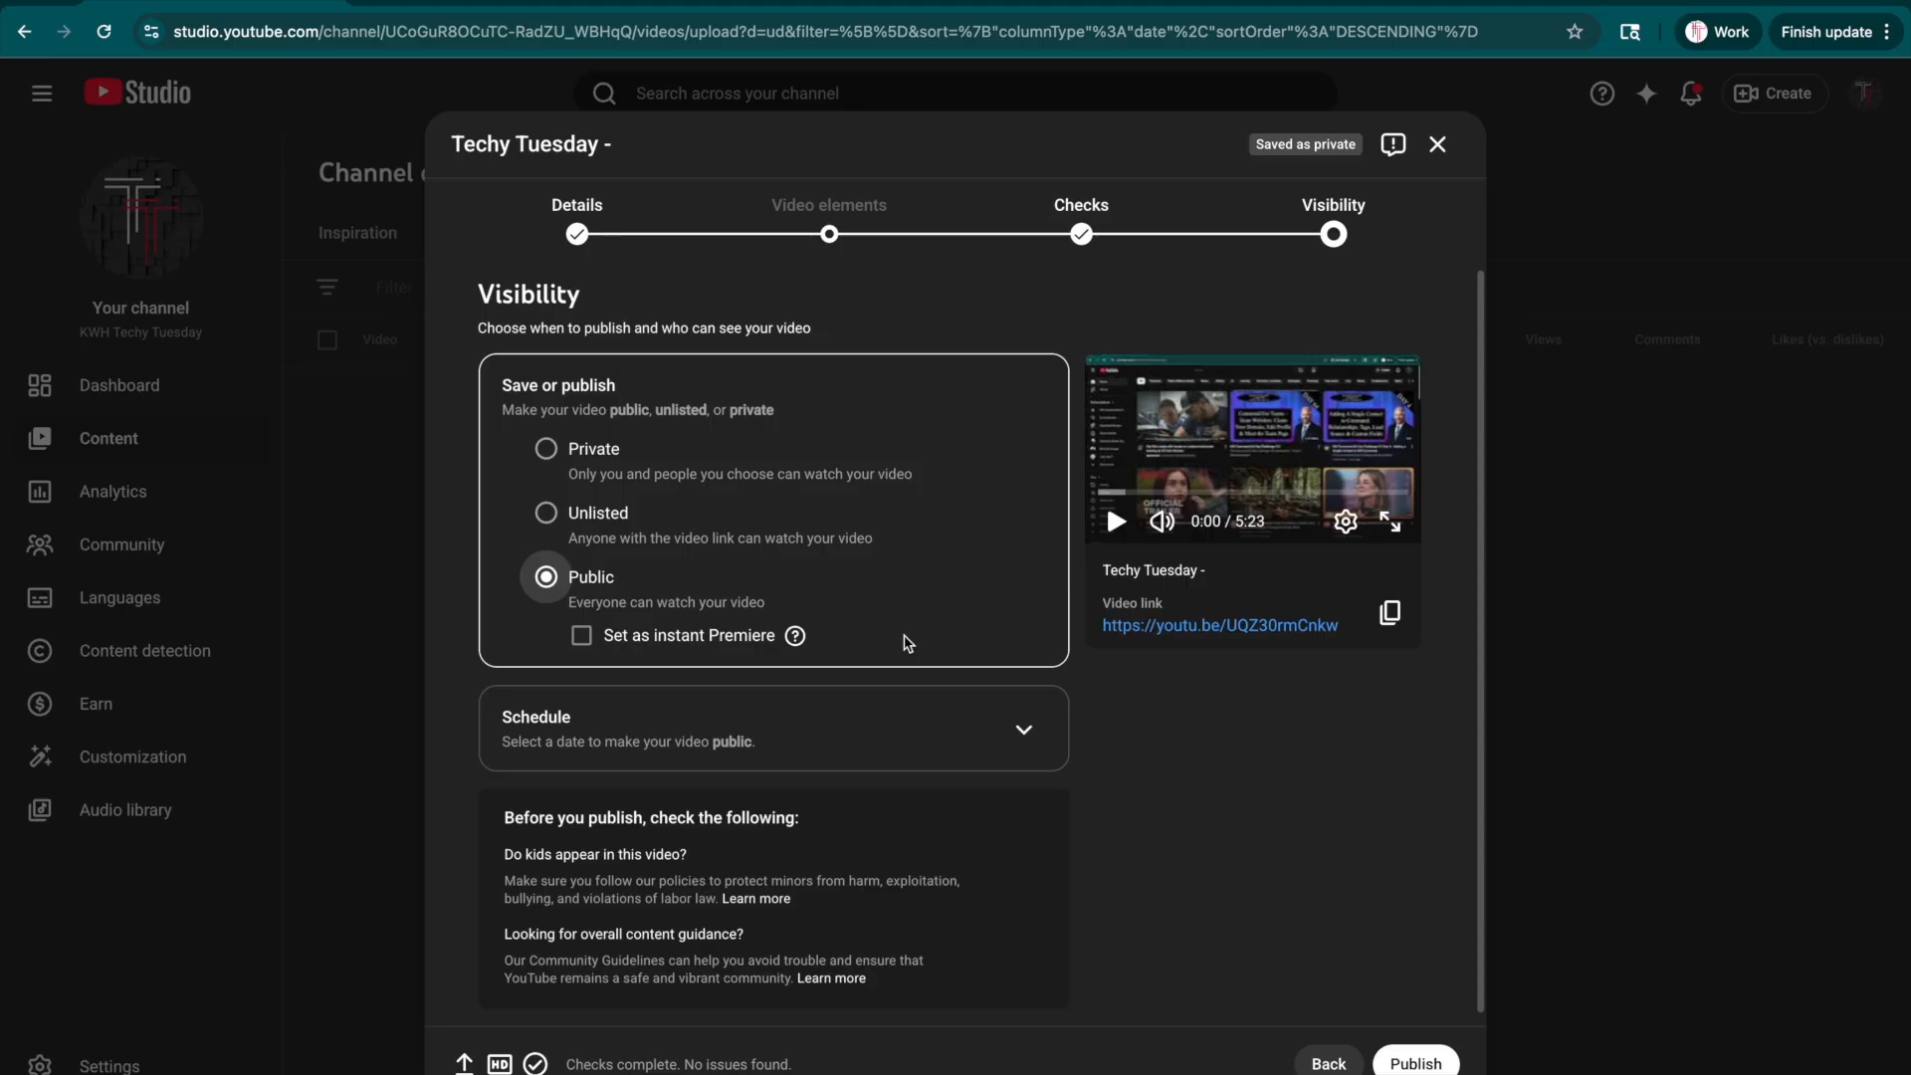
pyautogui.click(849, 702)
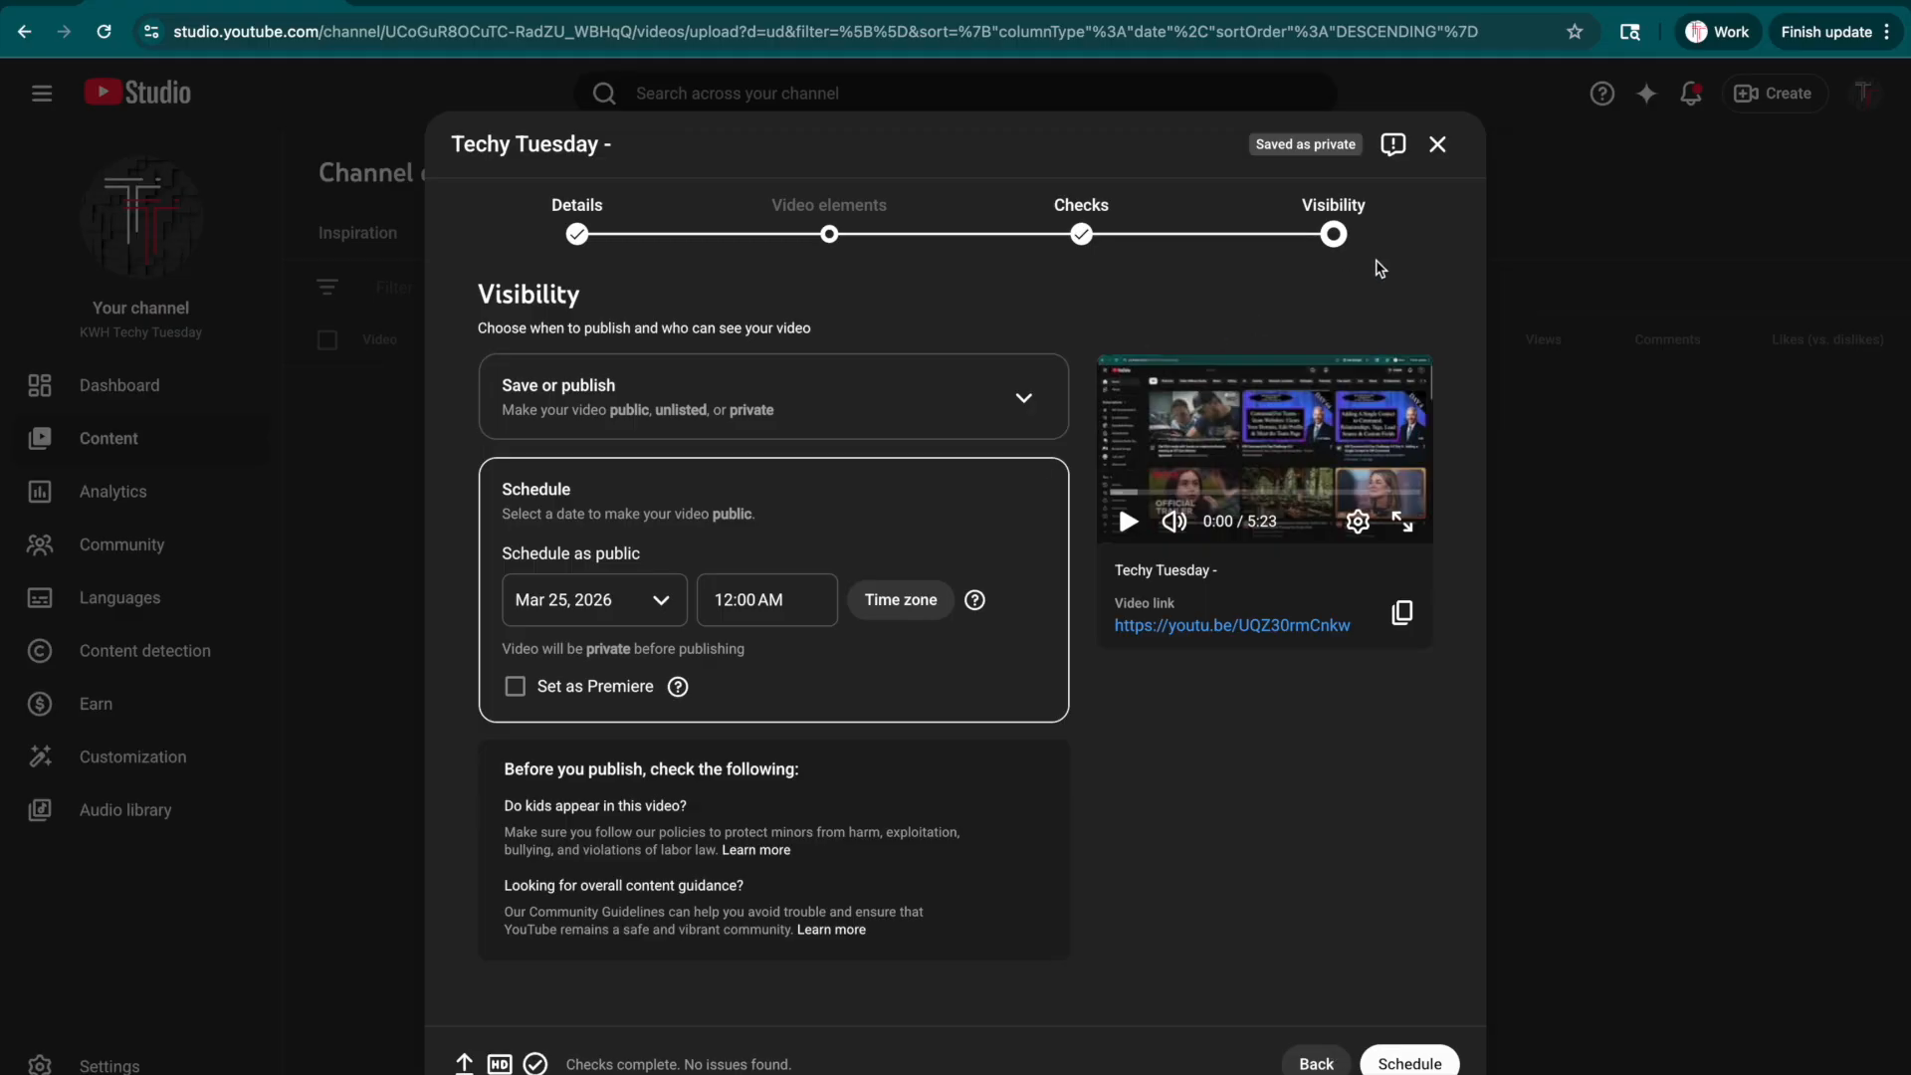
pyautogui.click(1445, 150)
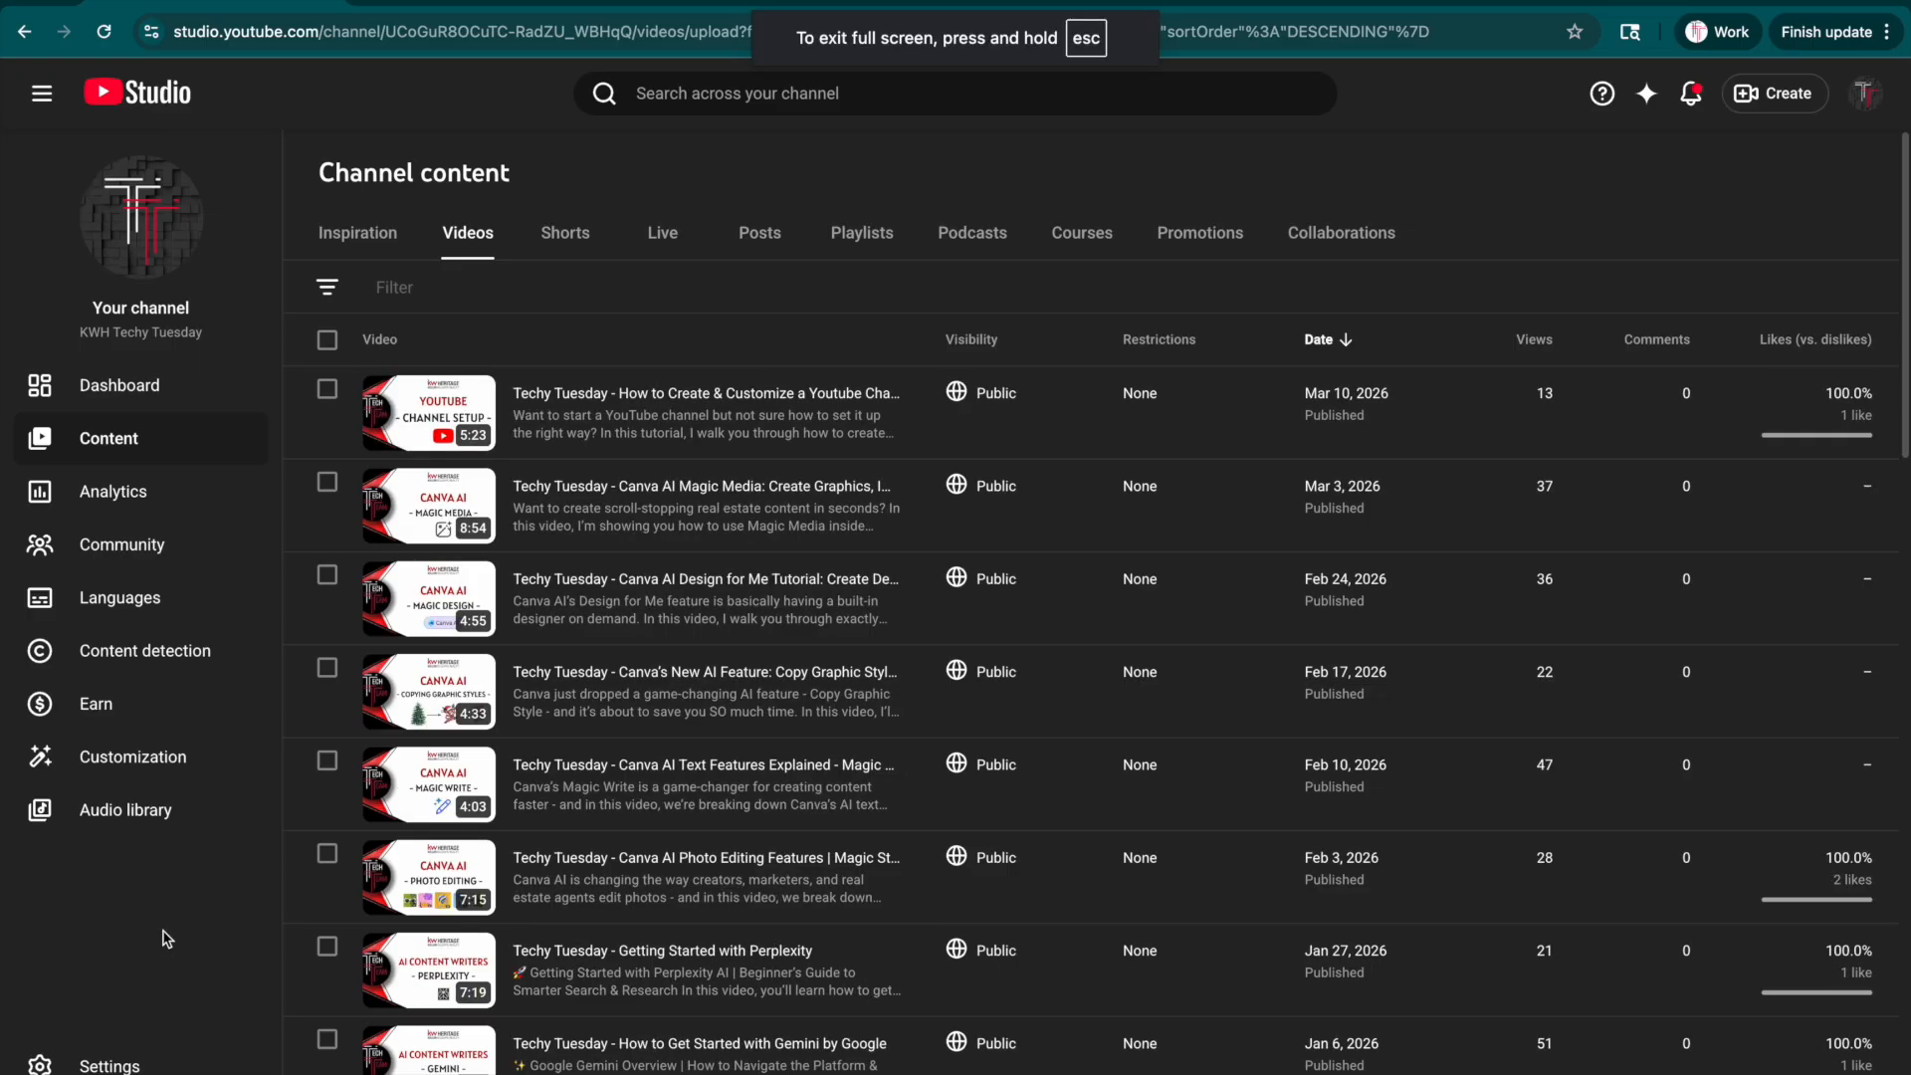
# Step: Open the channel's upload defaults and review the basic title, description, visibility and tags fields
pyautogui.click(100, 1061)
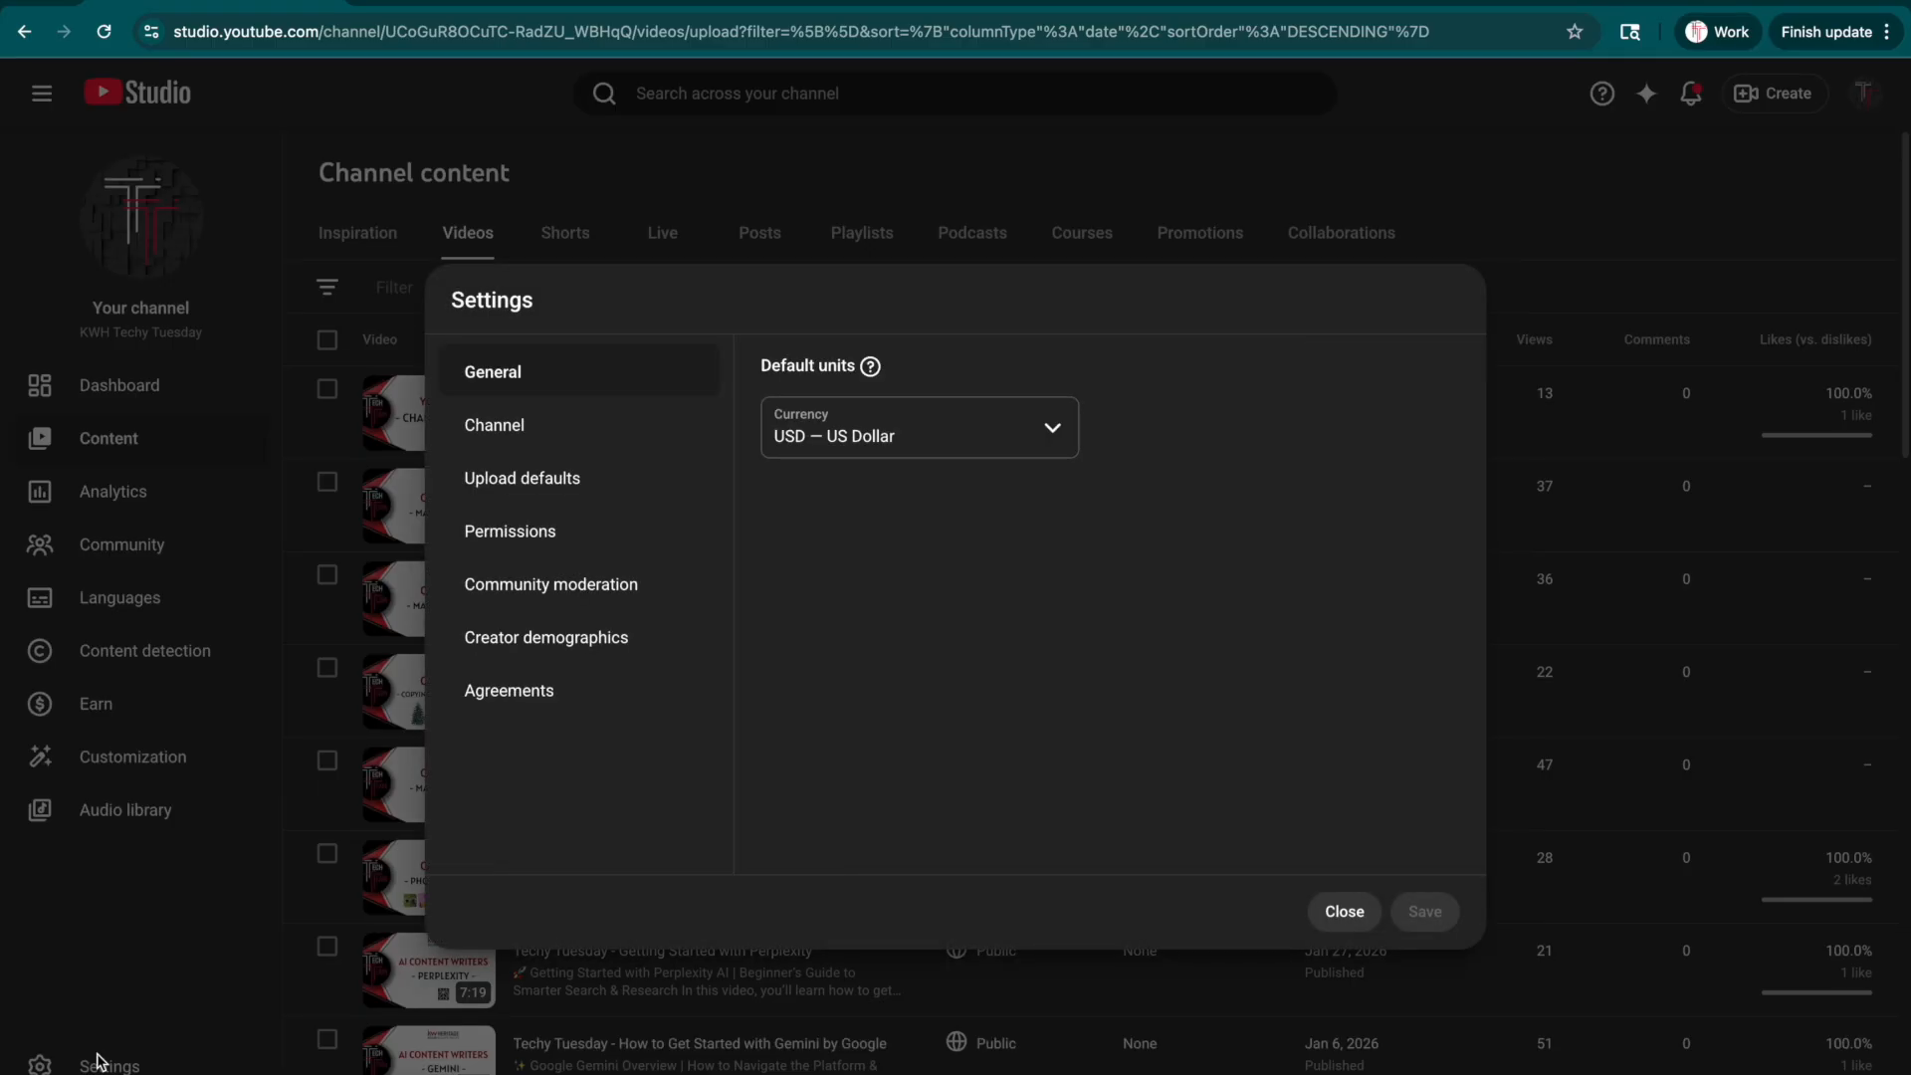
pyautogui.click(554, 476)
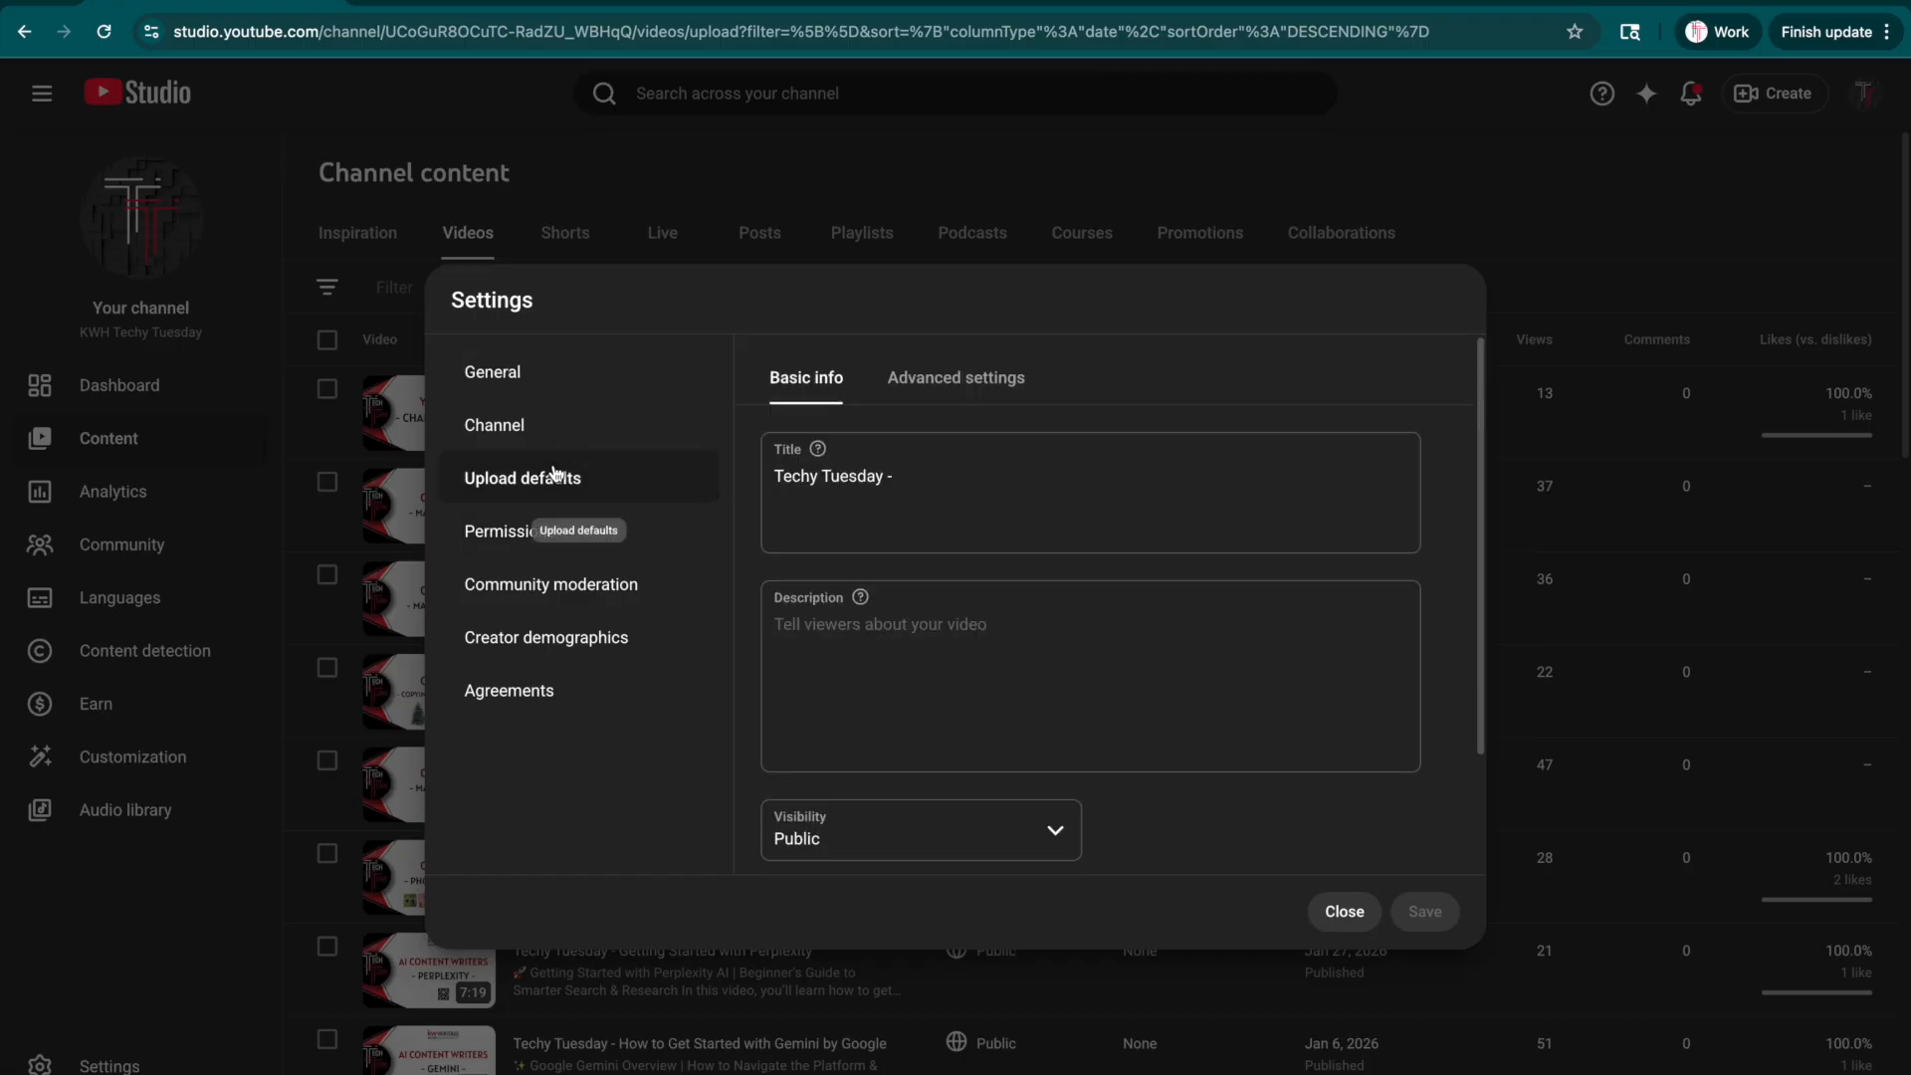
pyautogui.scroll(-2, 1155, 558)
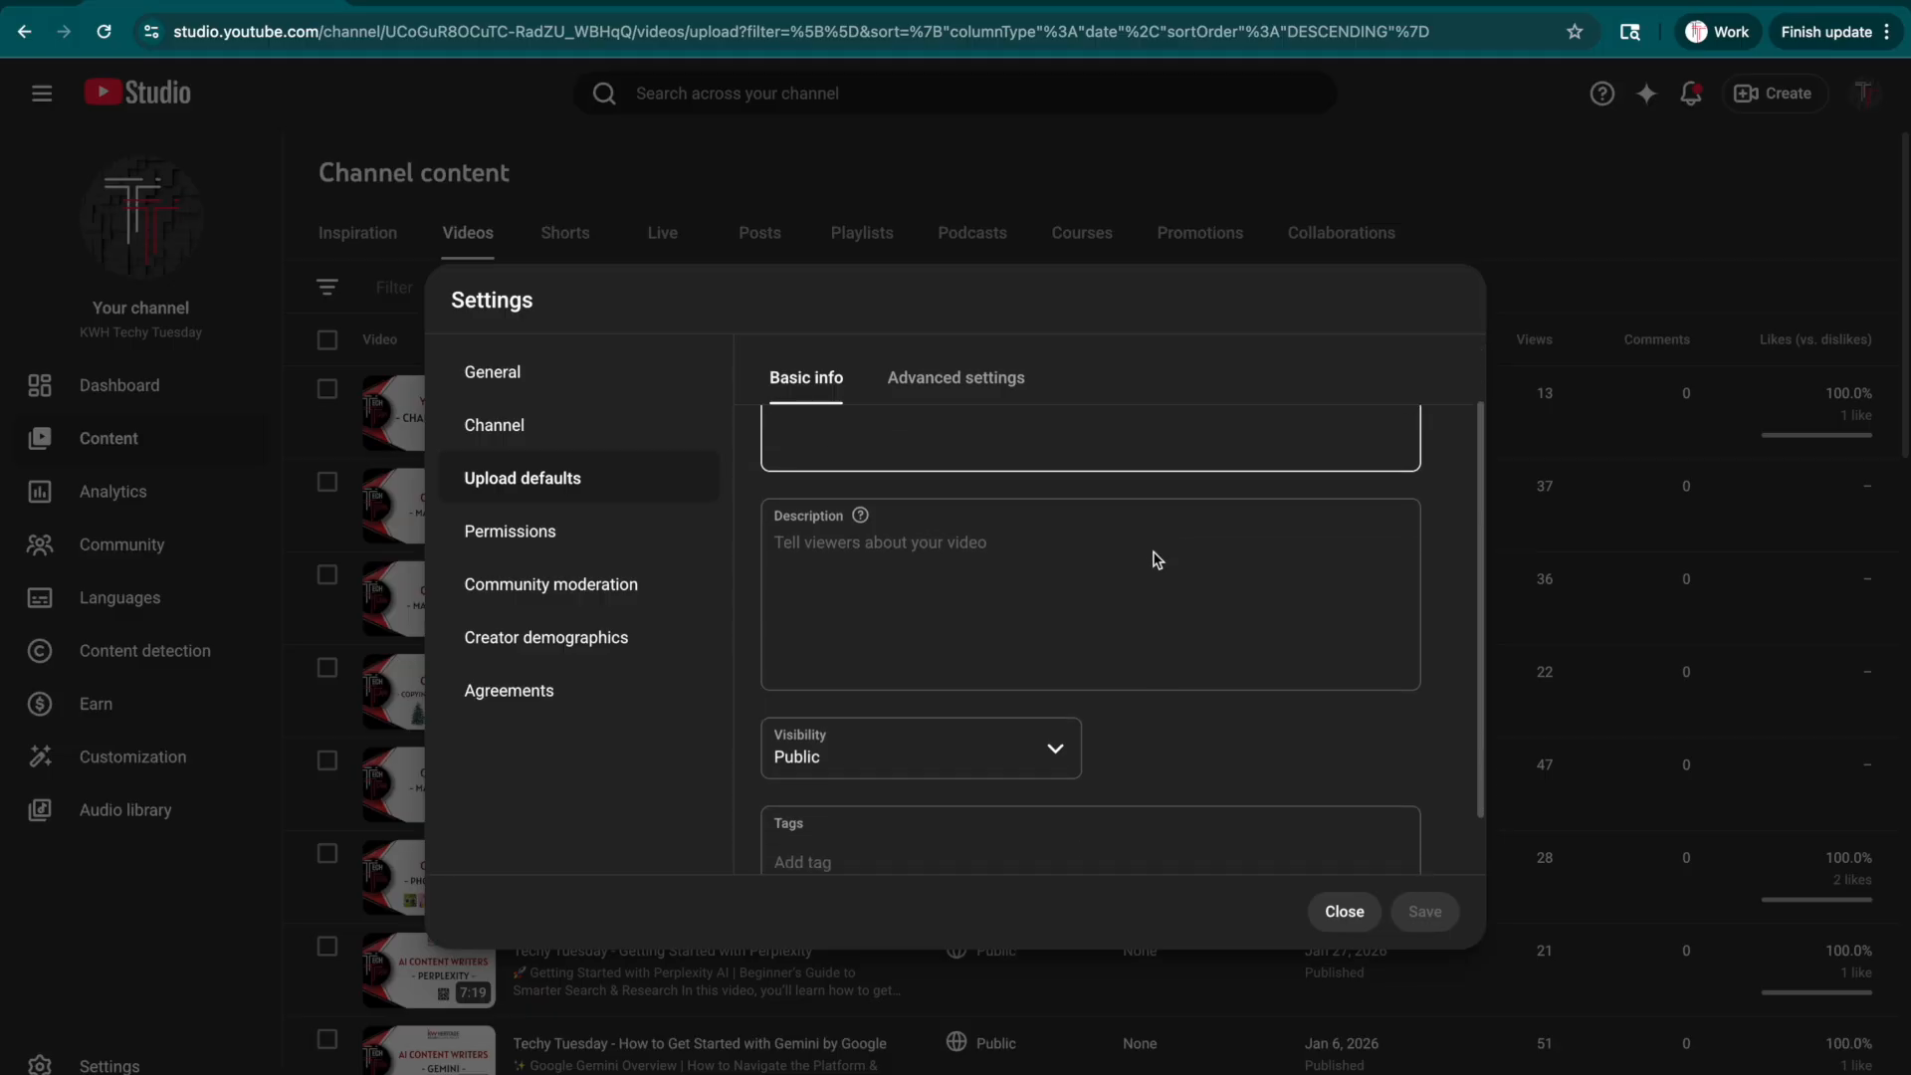
pyautogui.click(1154, 556)
pyautogui.scroll(-2, 1153, 552)
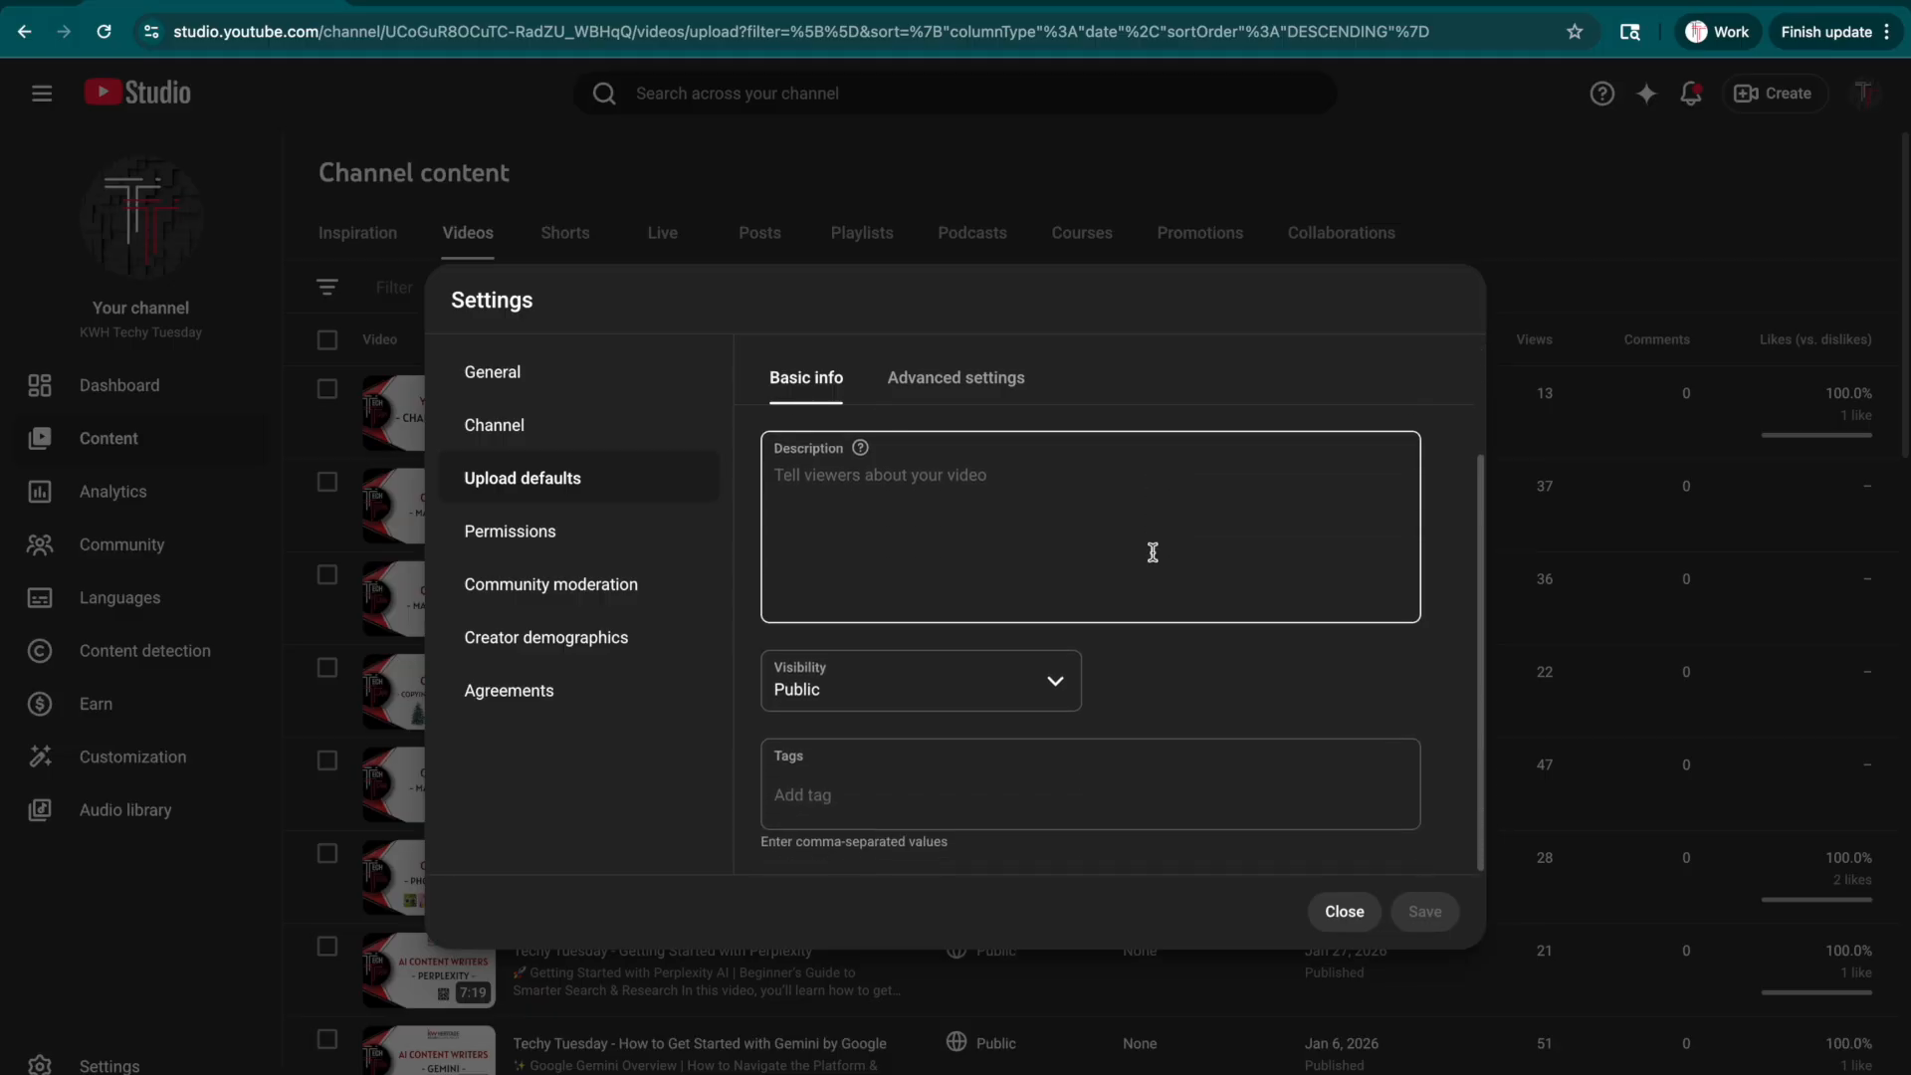
pyautogui.scroll(3, 1153, 552)
pyautogui.click(1152, 551)
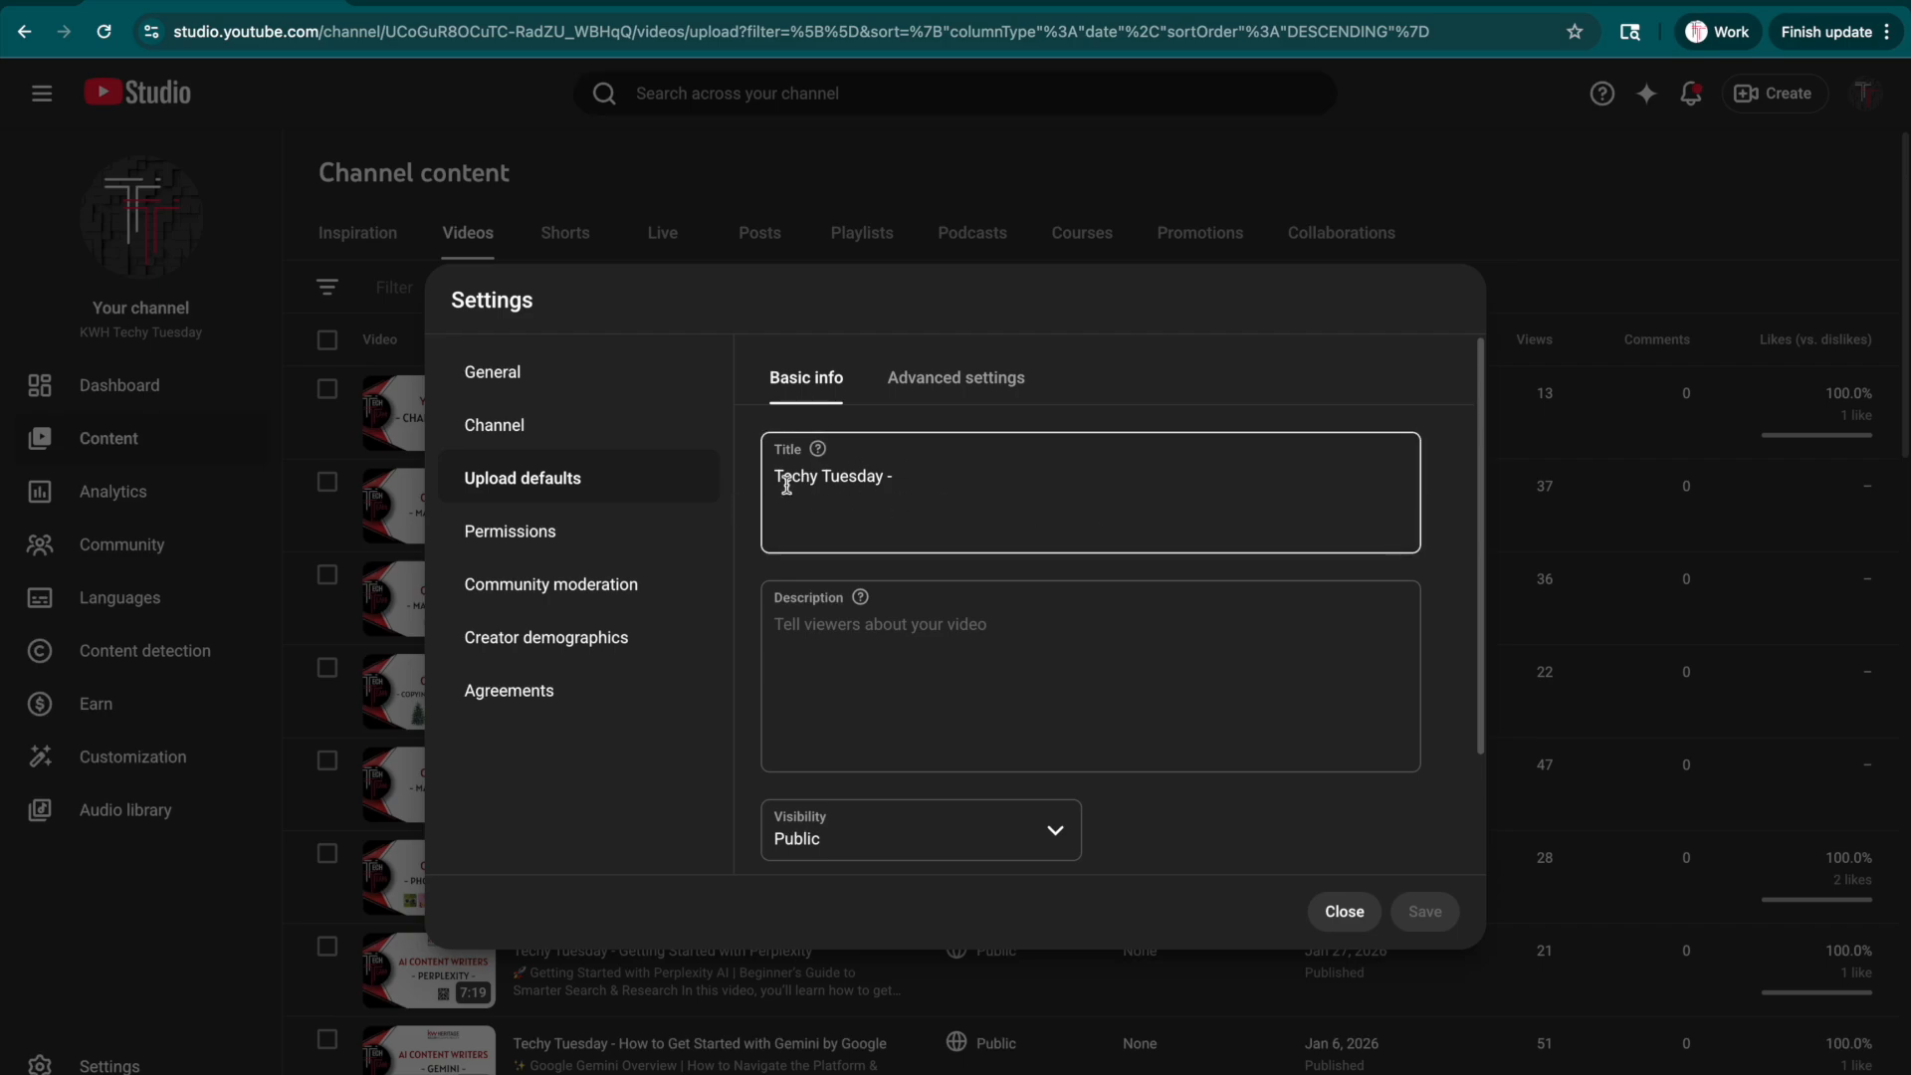
pyautogui.click(1050, 652)
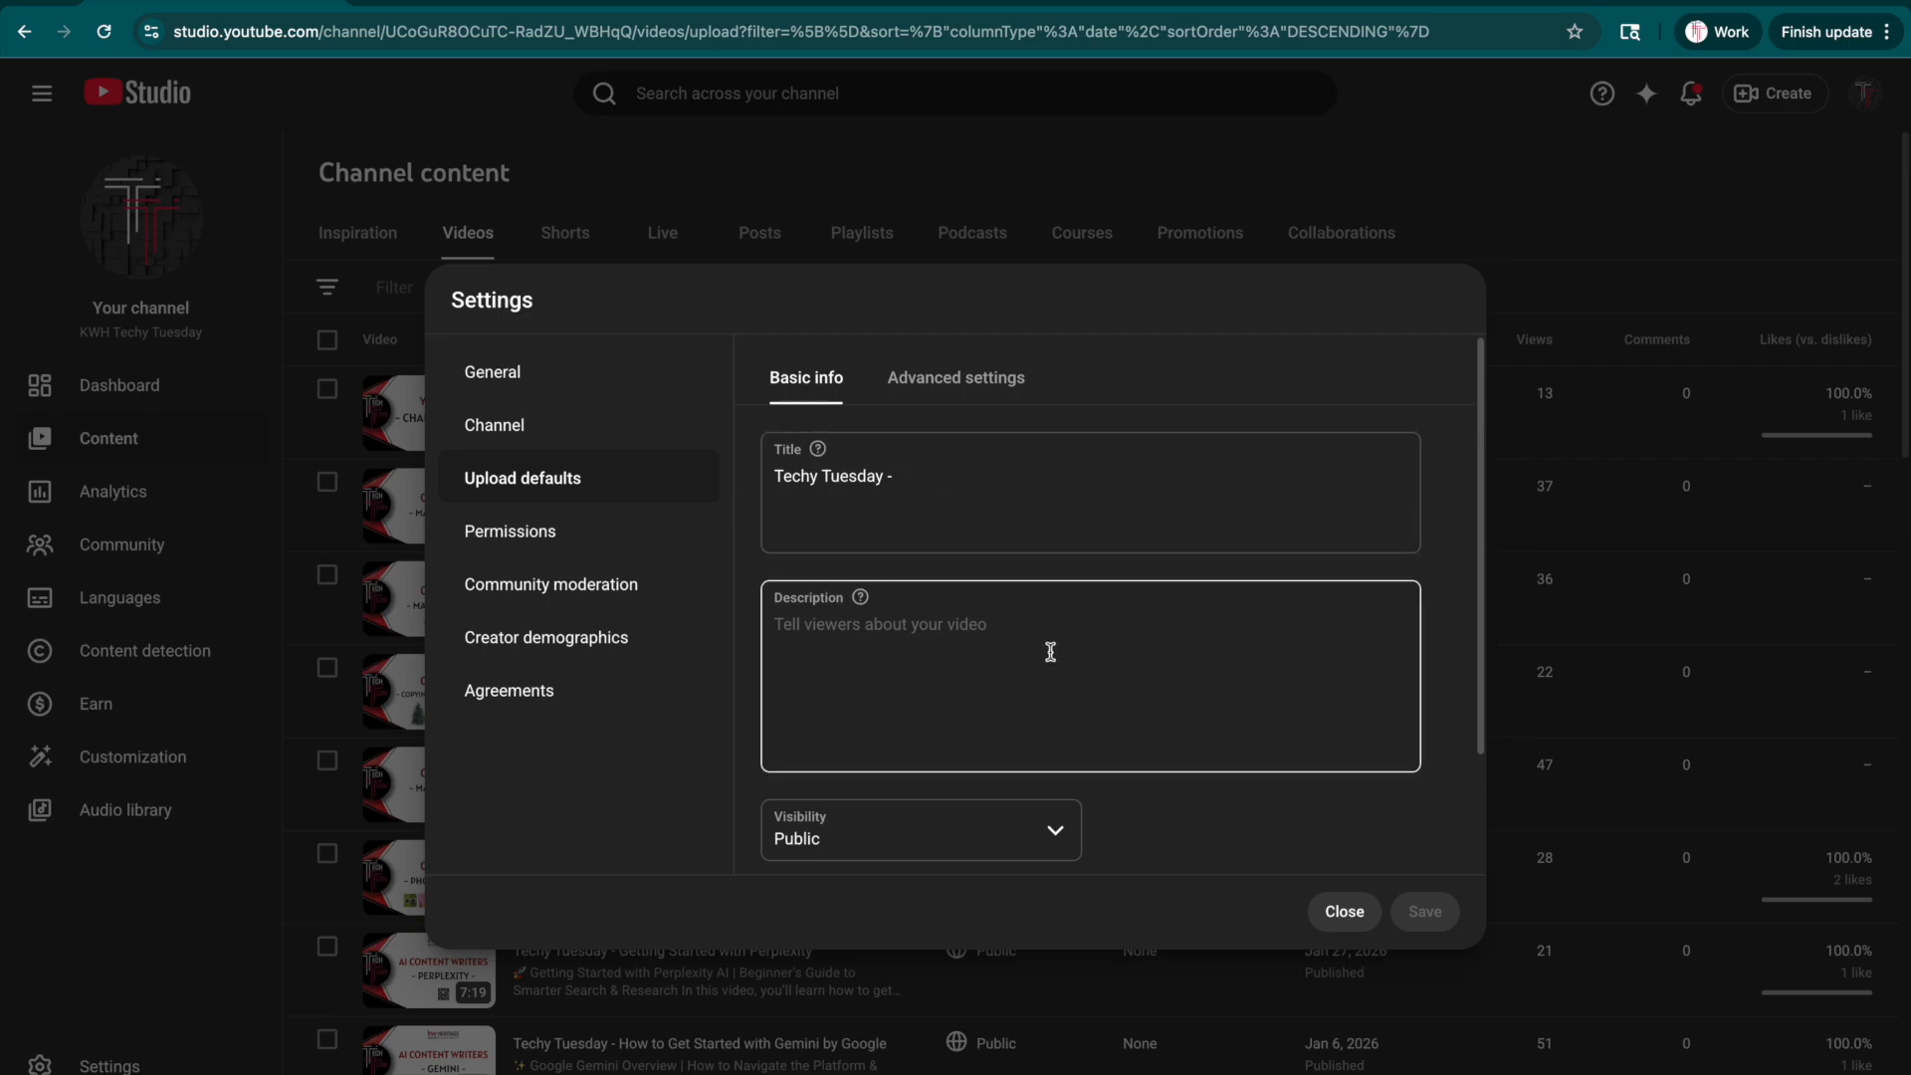